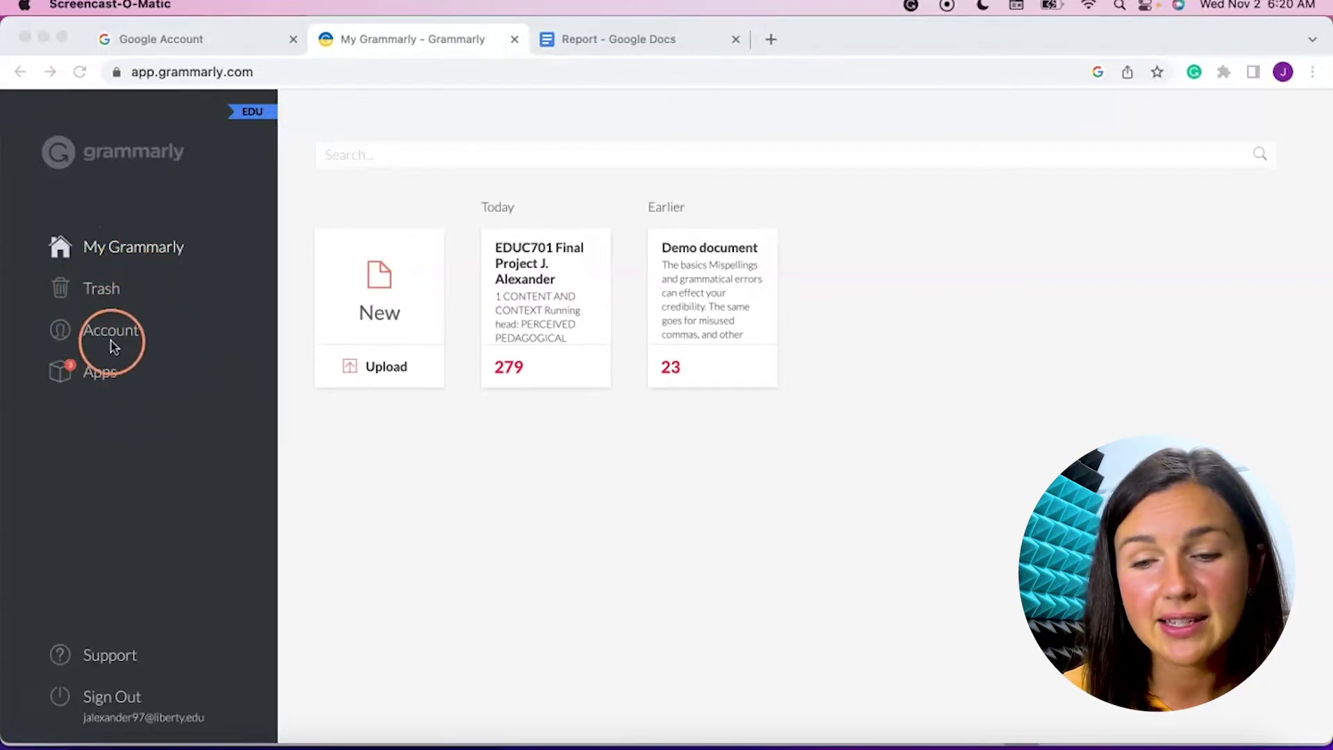
Step: Open Grammarly's Apps page and try the Install button for the Chrome extension
click(102, 248)
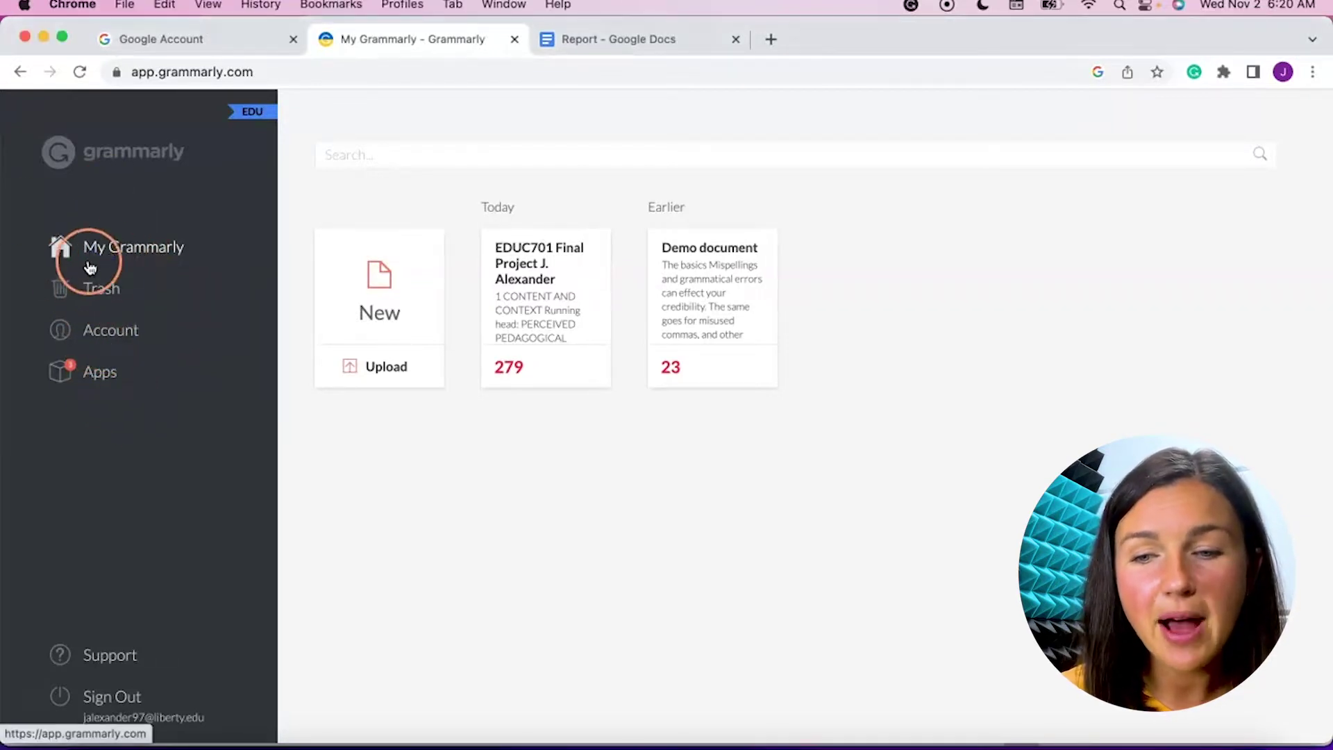
click(98, 380)
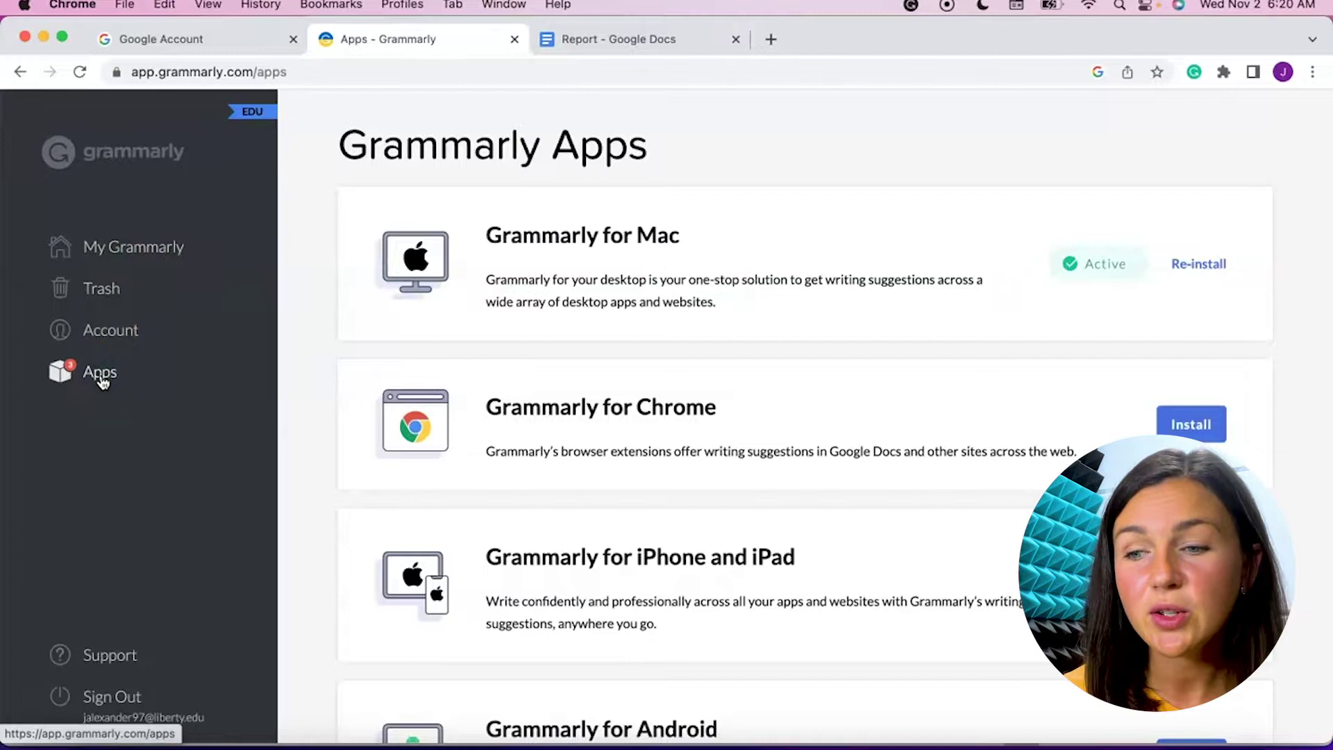
mouse_move(1115, 265)
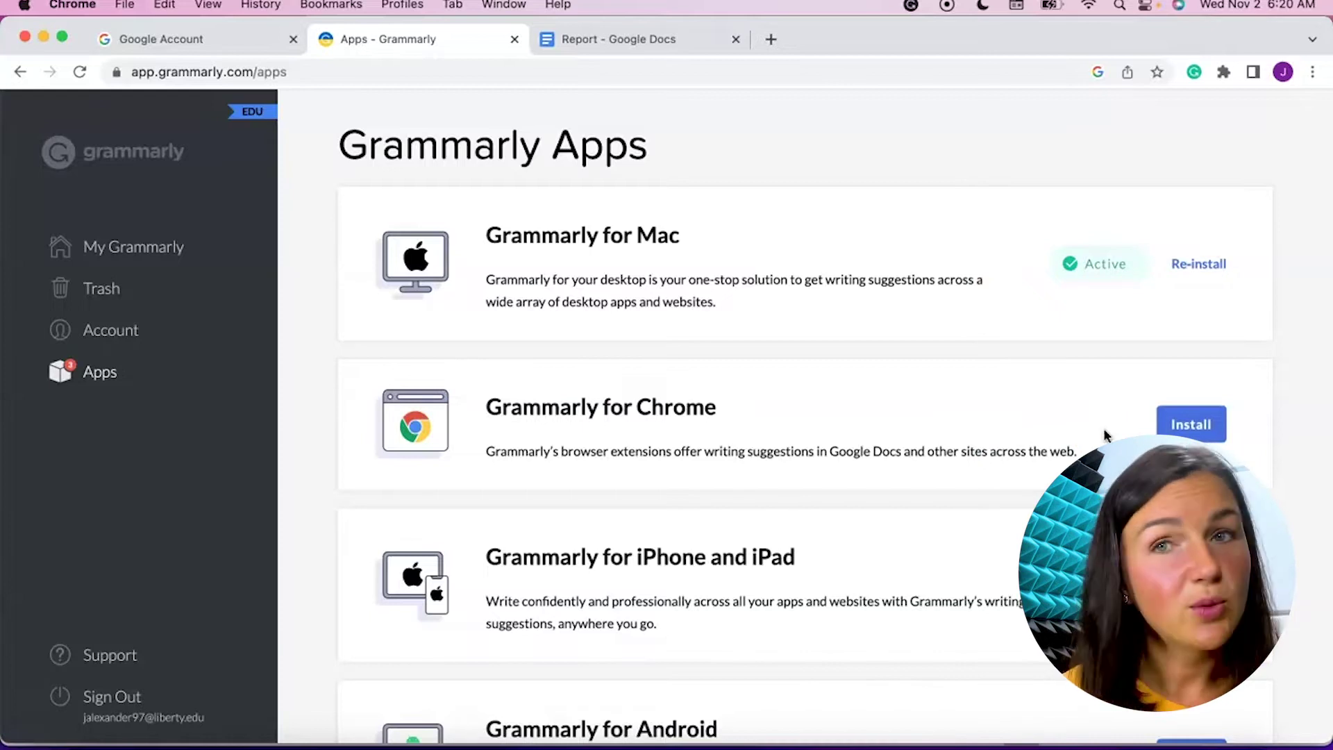
click(1190, 424)
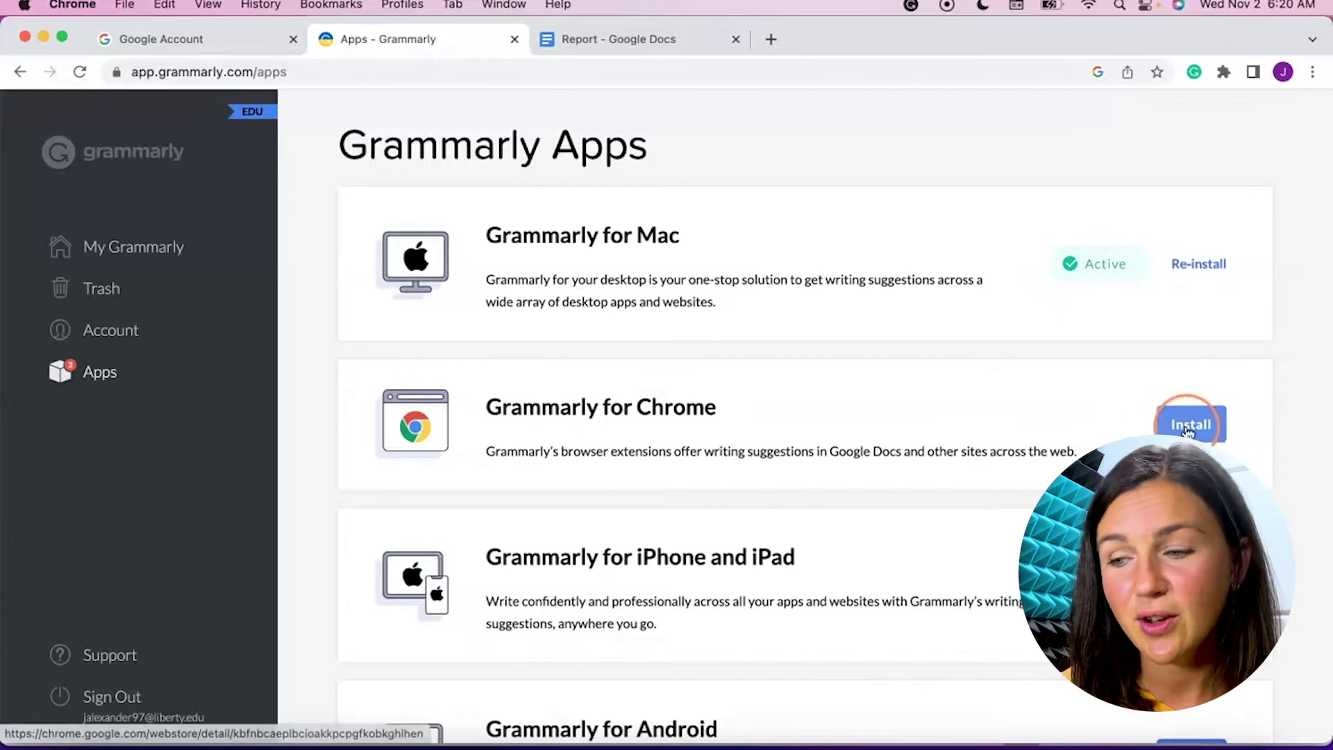
click(1185, 198)
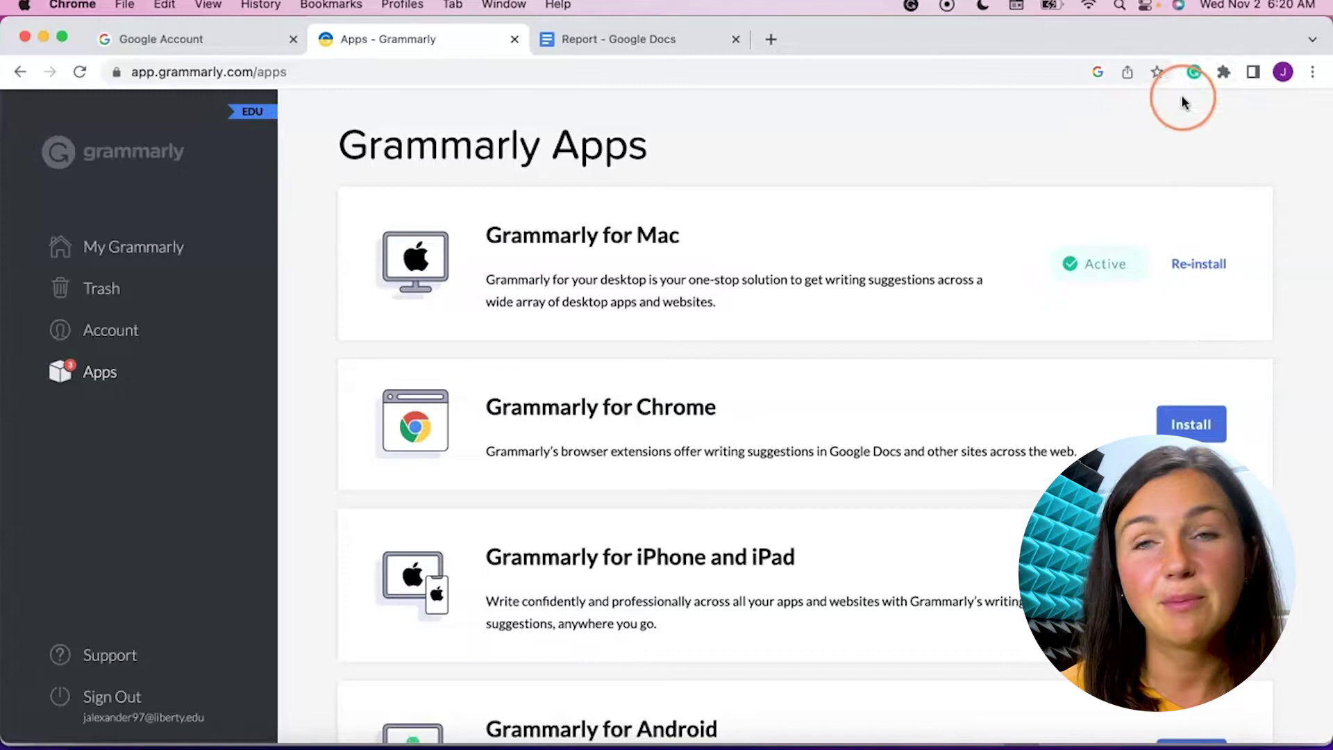
Step: Scroll through the Mac, Chrome, iPhone/iPad and Android app listings
scroll(928, 636, down, 2)
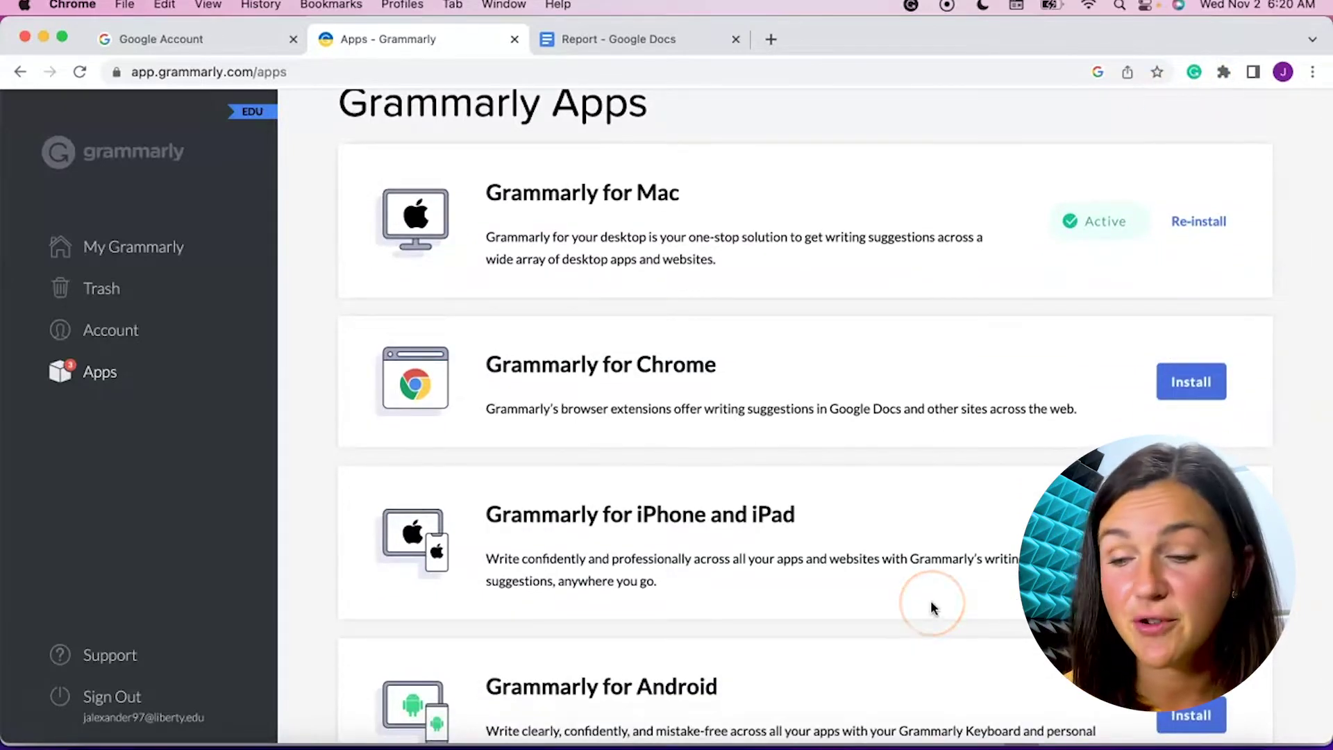
scroll(928, 634, down, 2)
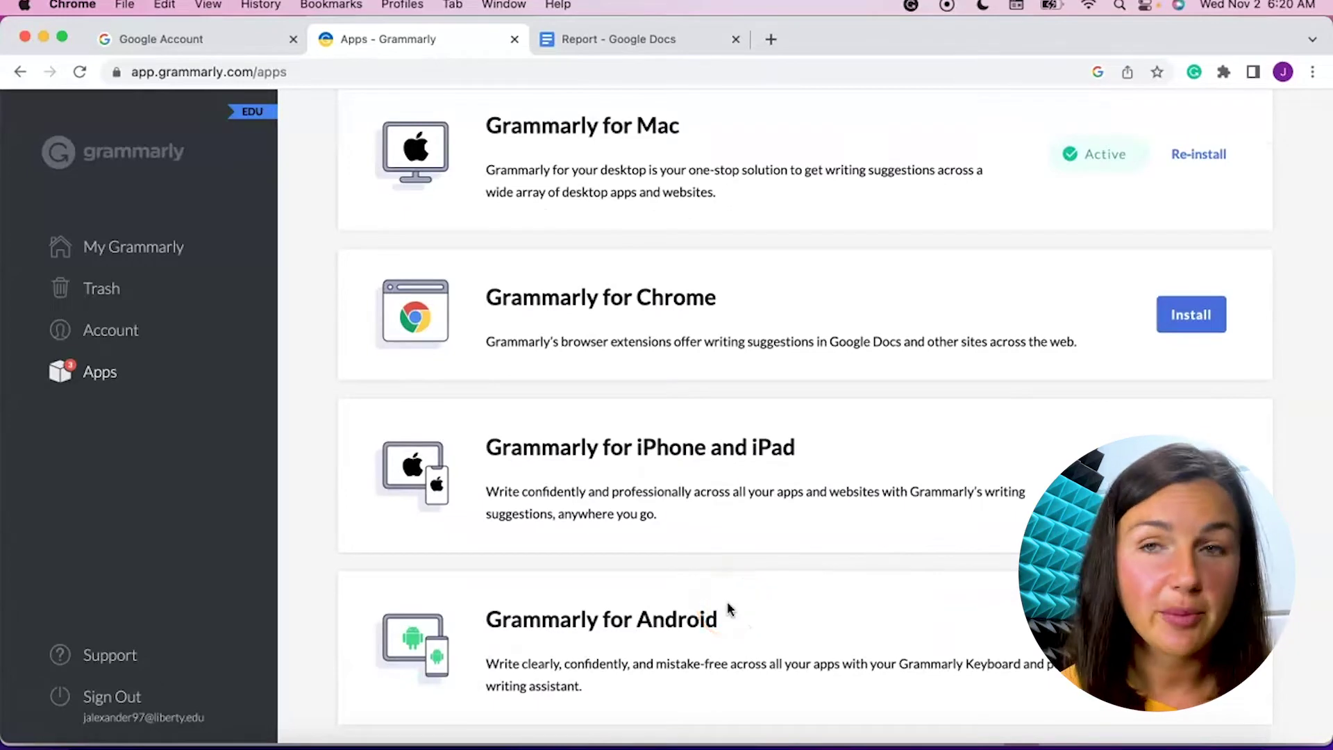
scroll(521, 451, up, 3)
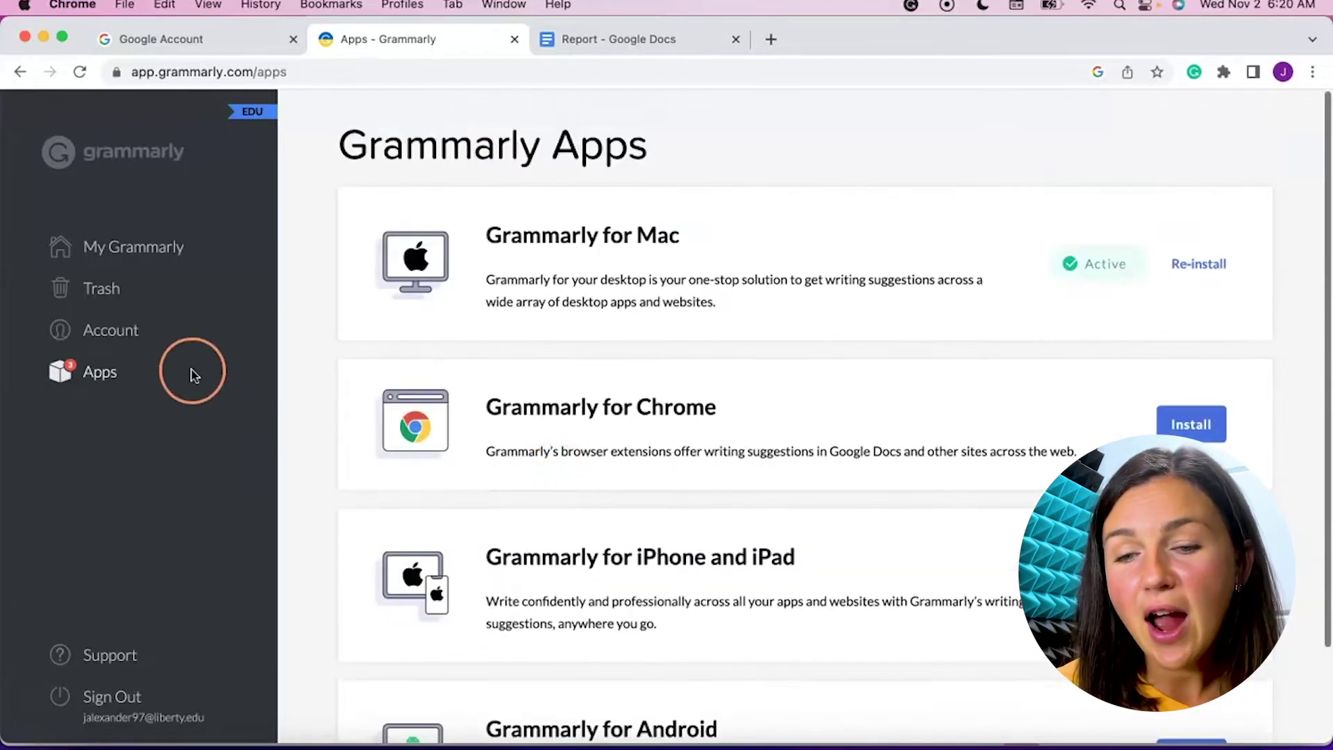
Step: From My Grammarly, upload the EDUC701 Final Project .docx from Downloads
click(104, 248)
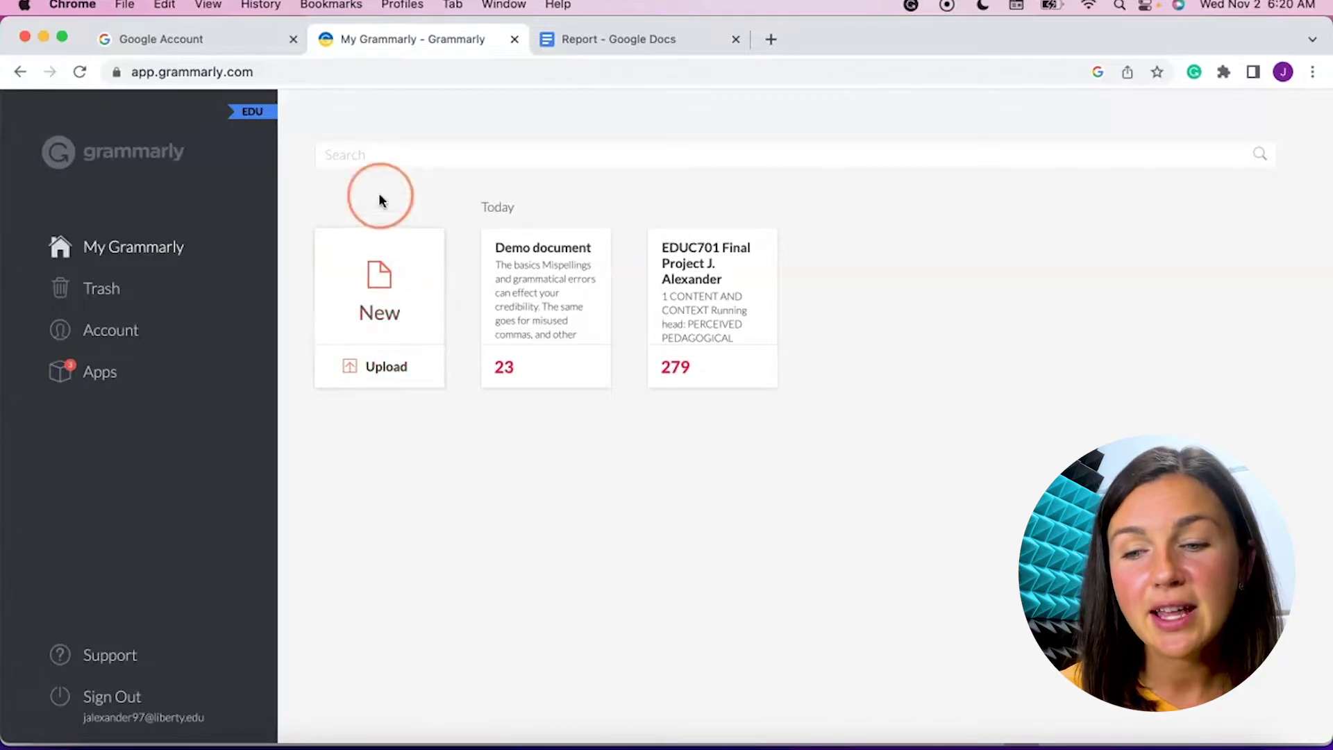
click(368, 370)
click(546, 289)
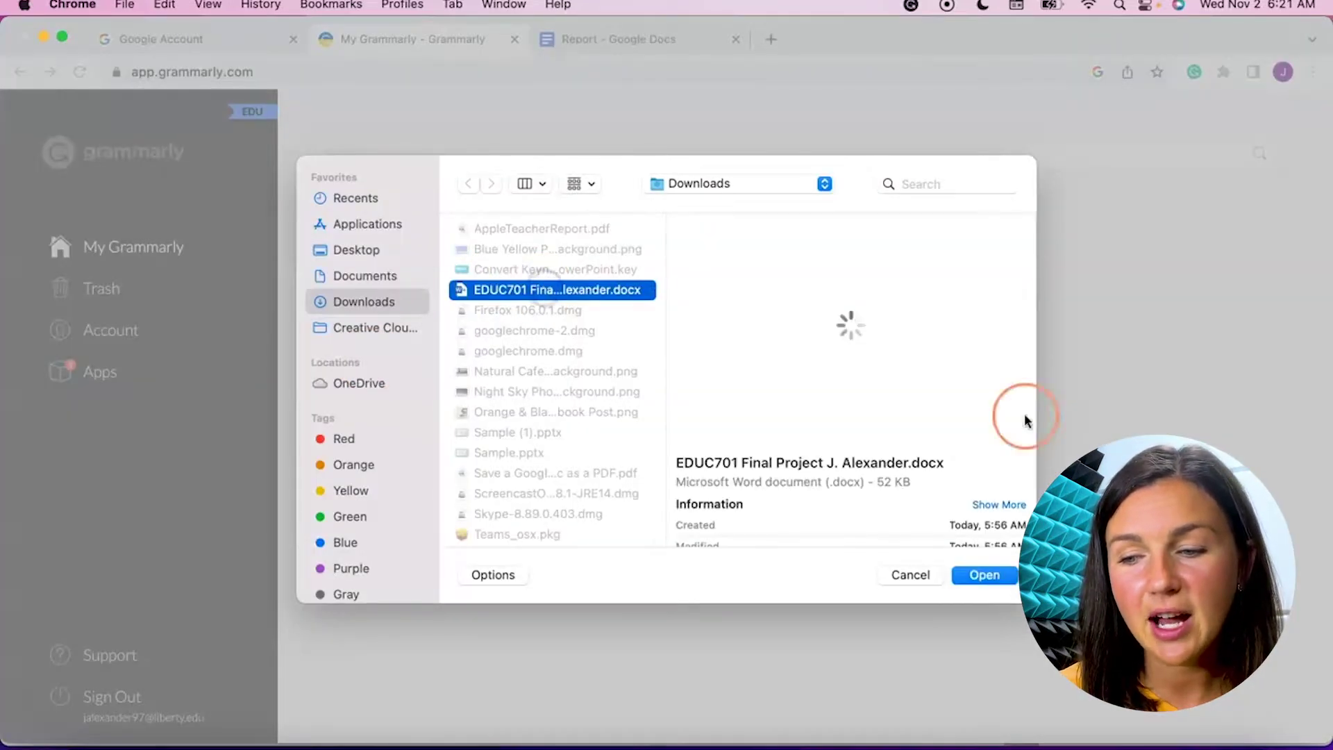
click(998, 577)
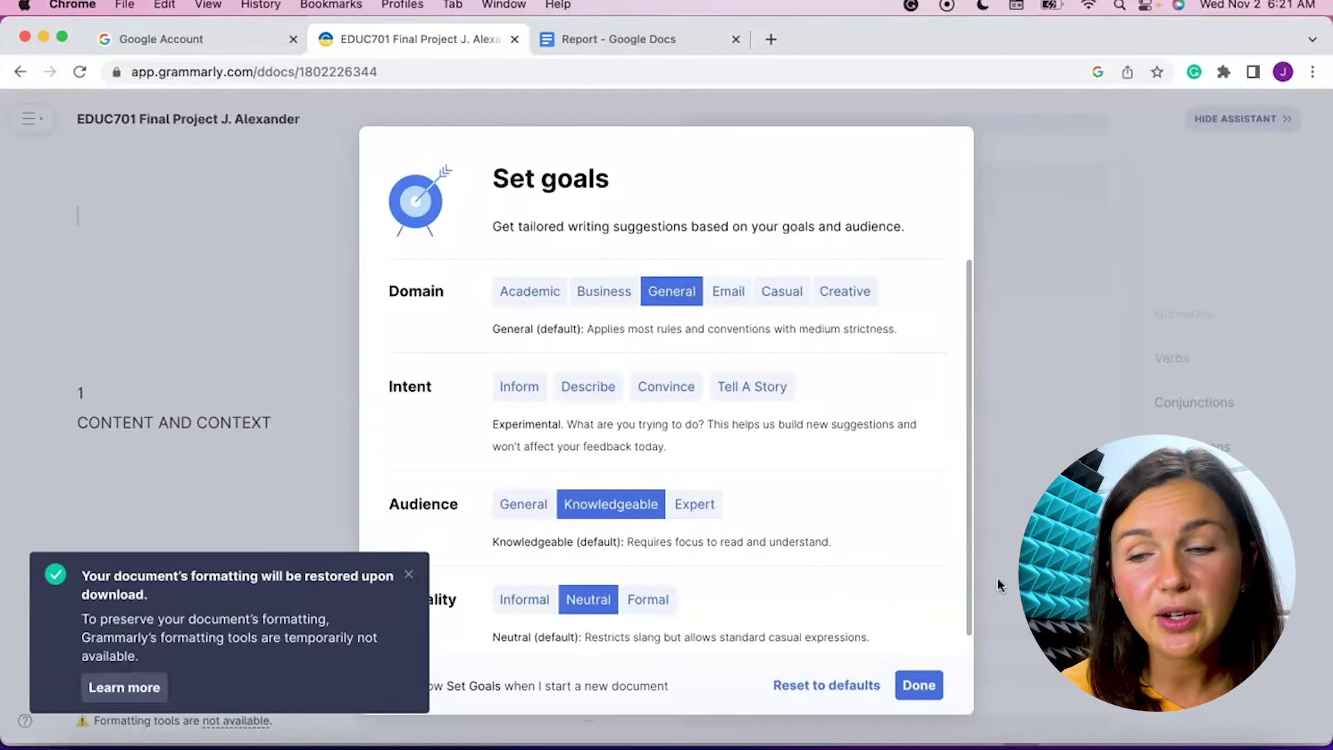
Step: Set the goals to Academic domain, Other document type and APA format, and confirm
click(695, 318)
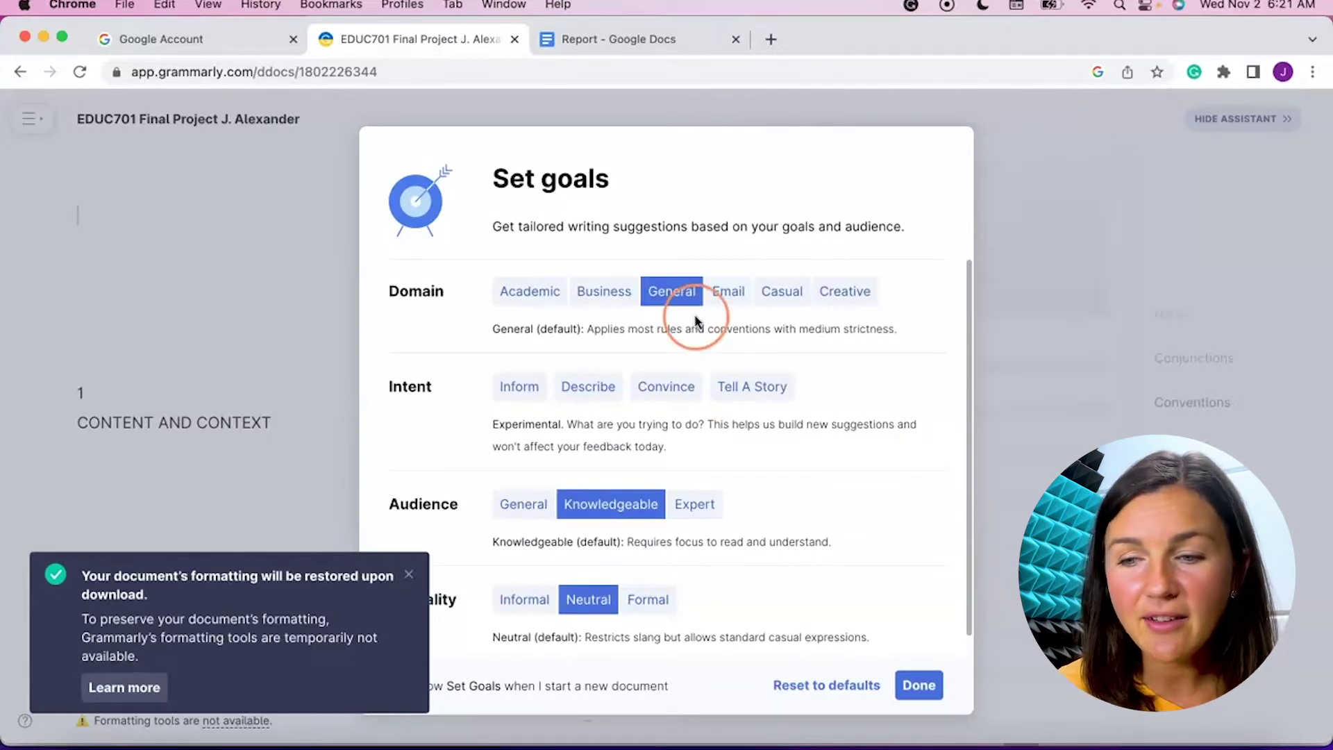
click(558, 261)
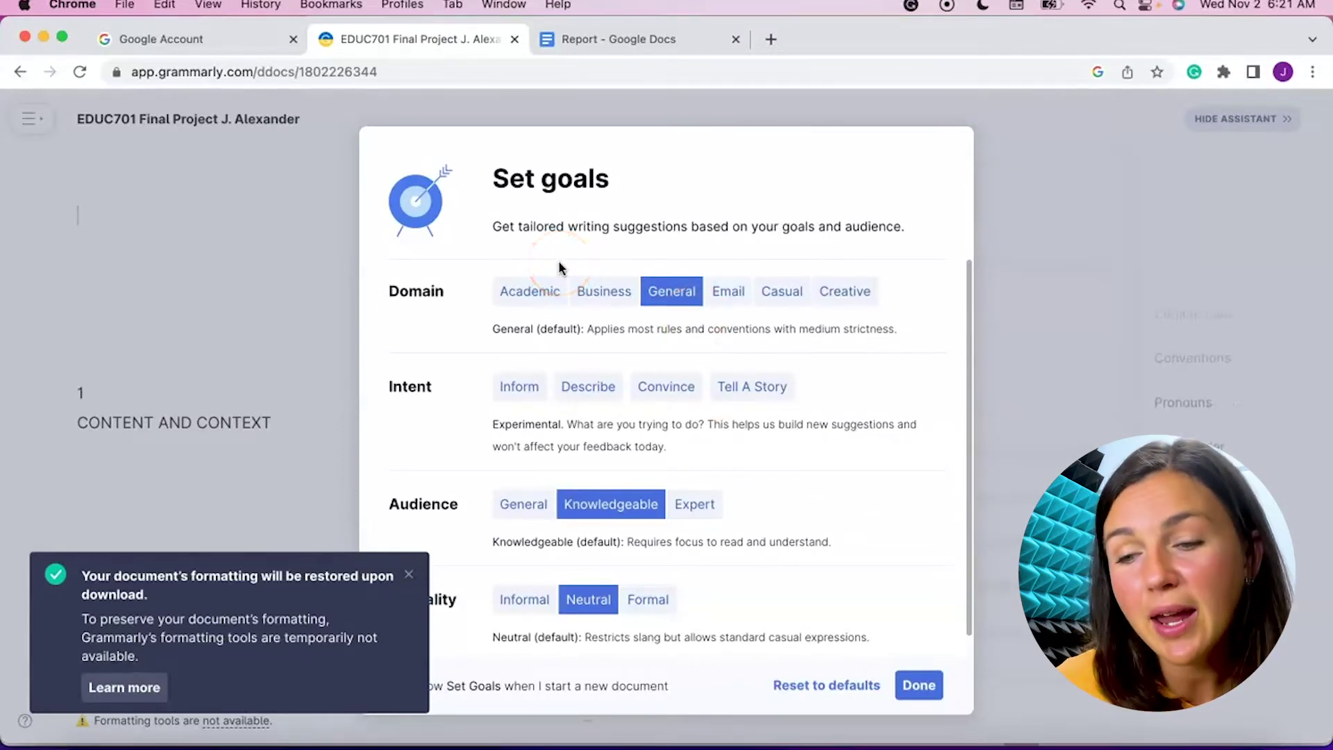
click(529, 299)
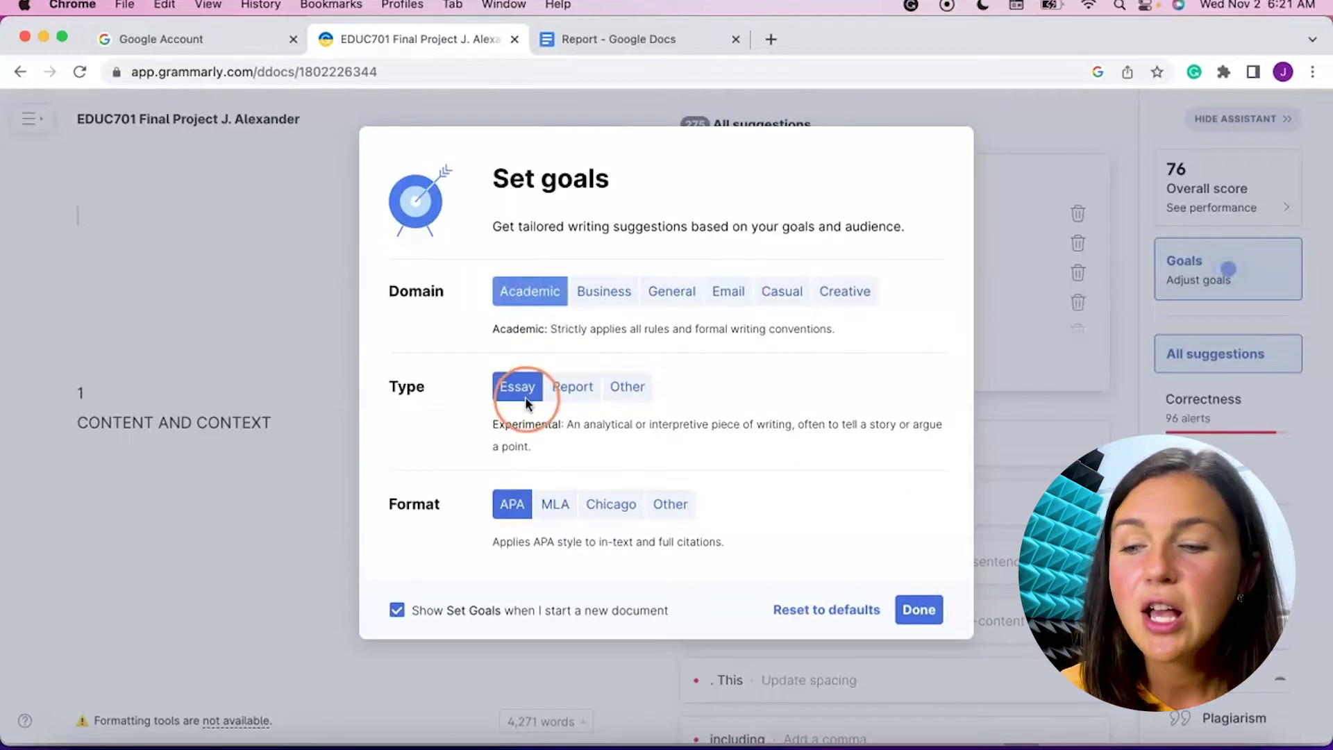
click(625, 388)
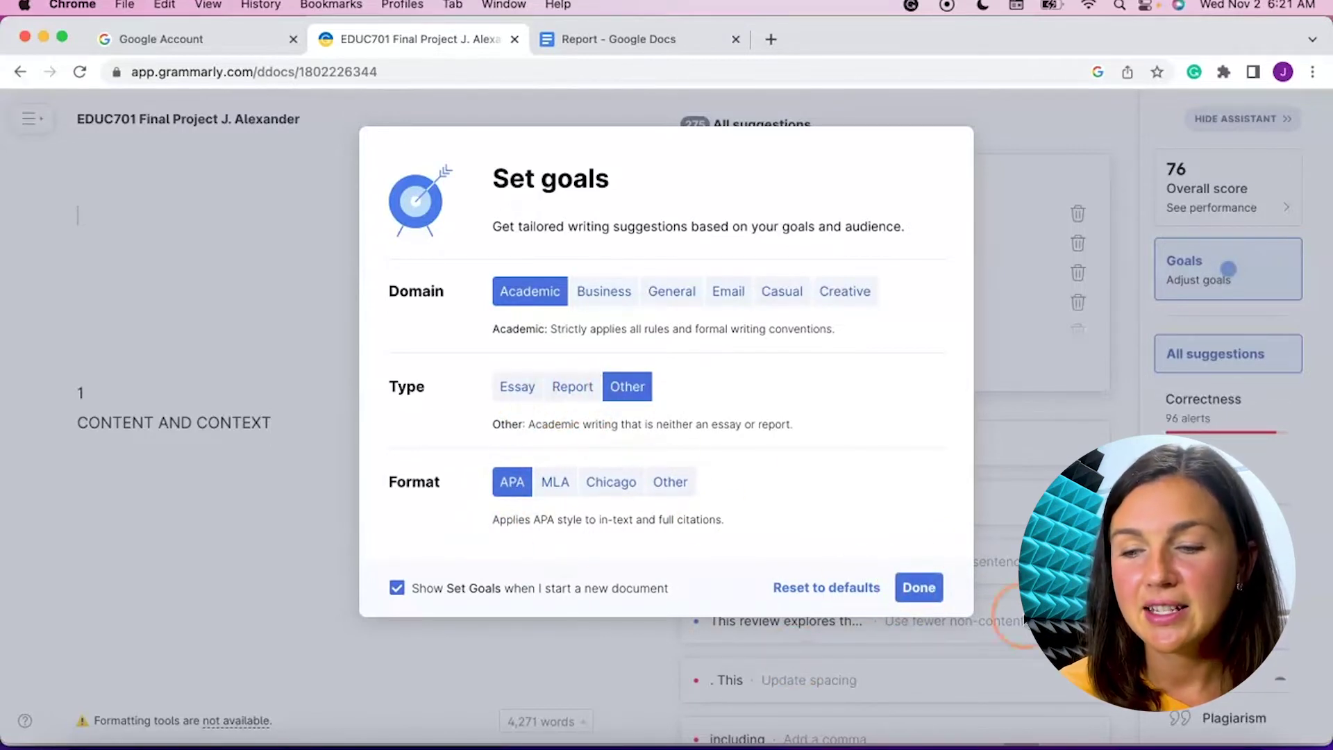
click(917, 588)
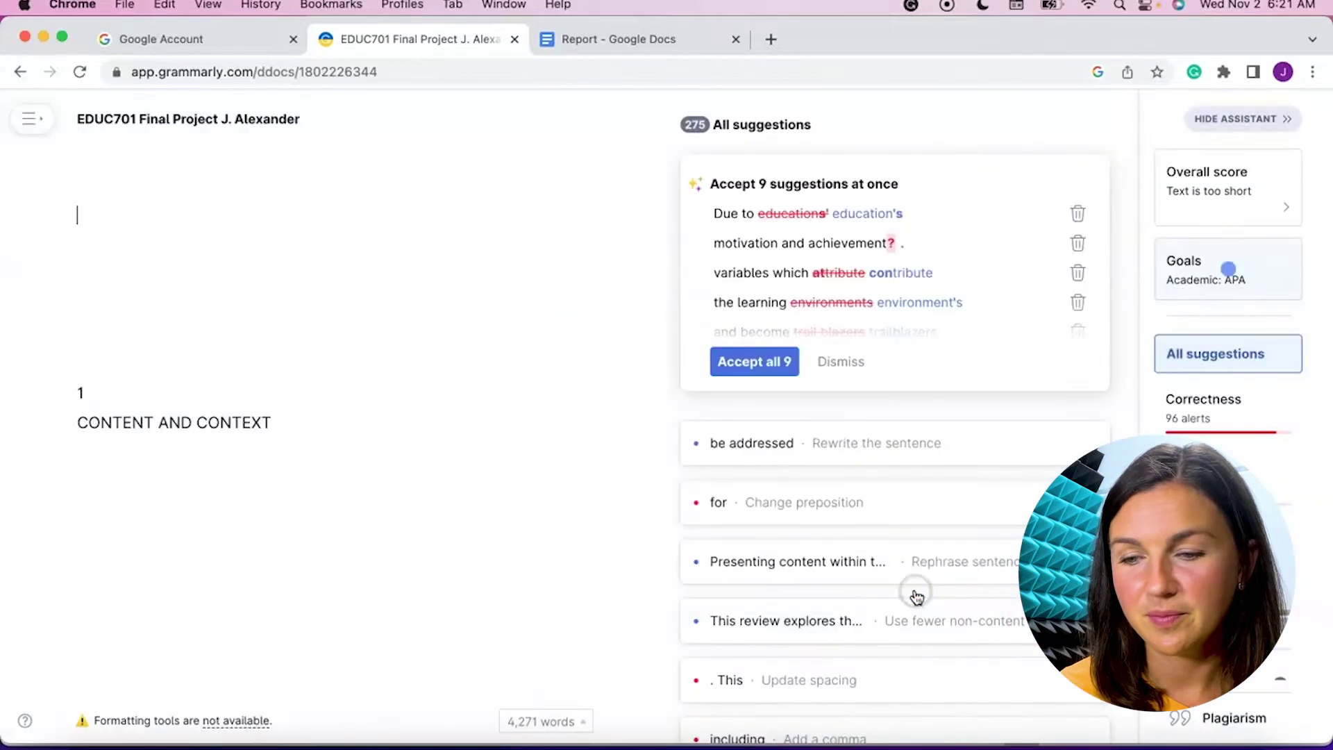
Step: Browse the suggestion cards and expand the passive voice rewrite suggestion
click(581, 401)
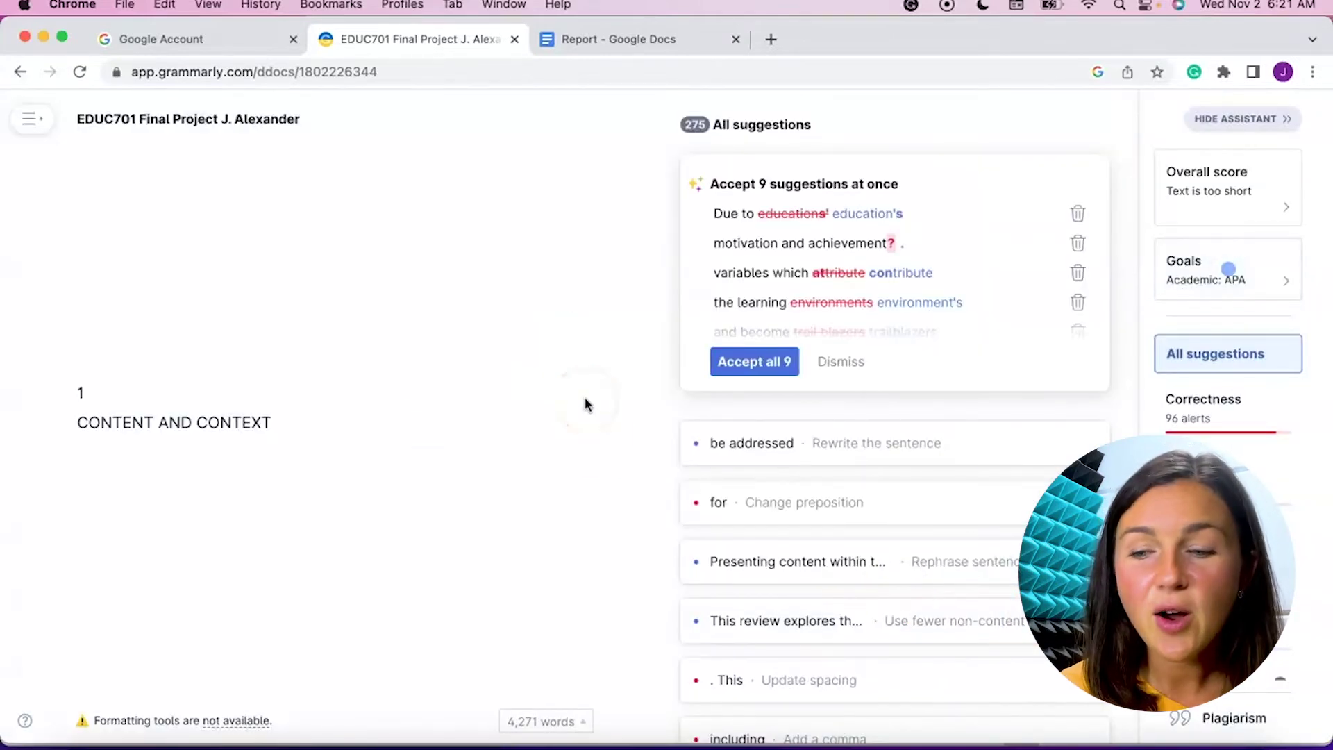
click(518, 530)
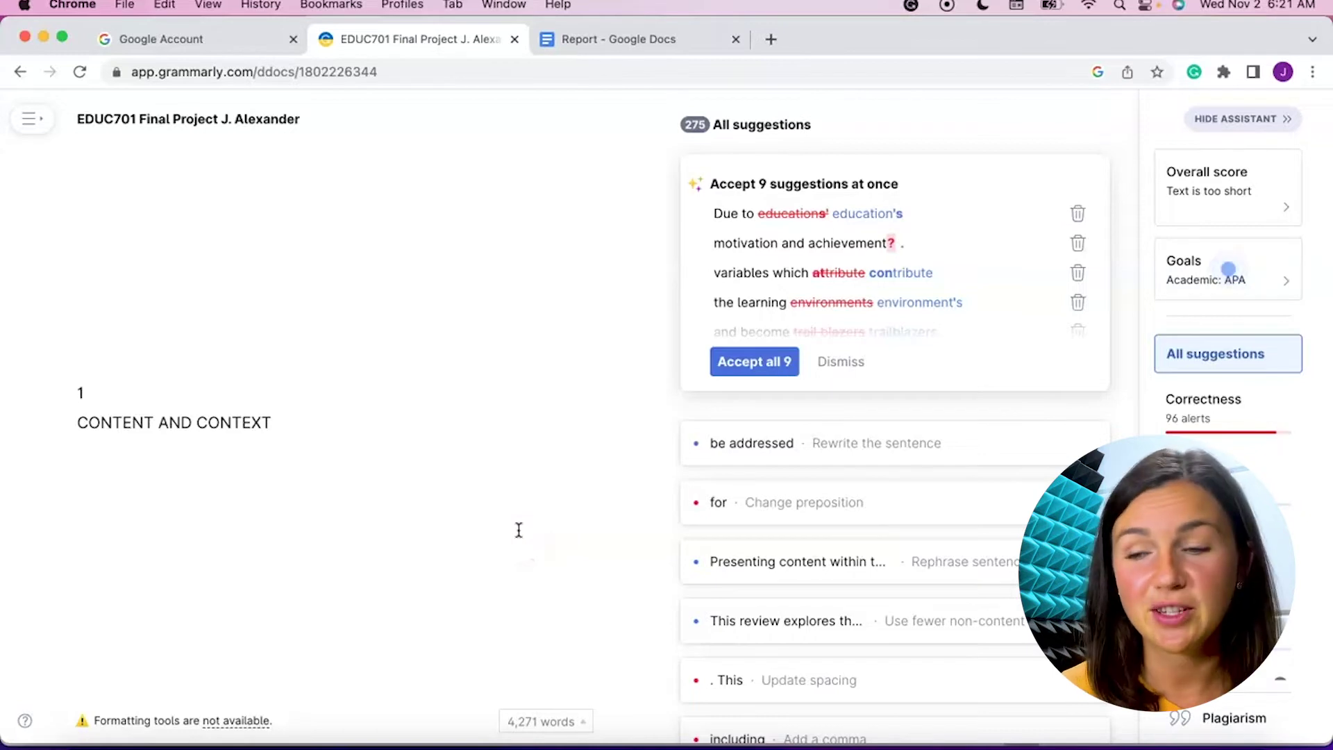
click(680, 494)
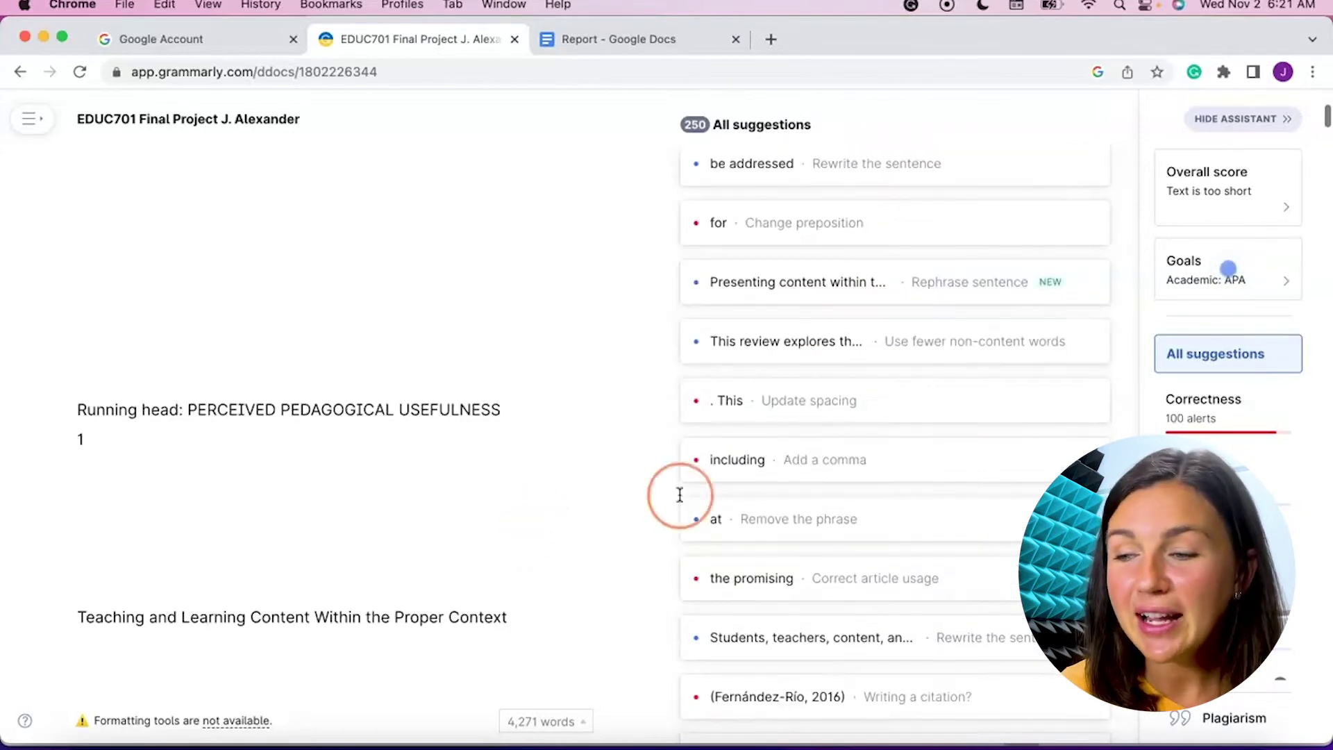
click(823, 176)
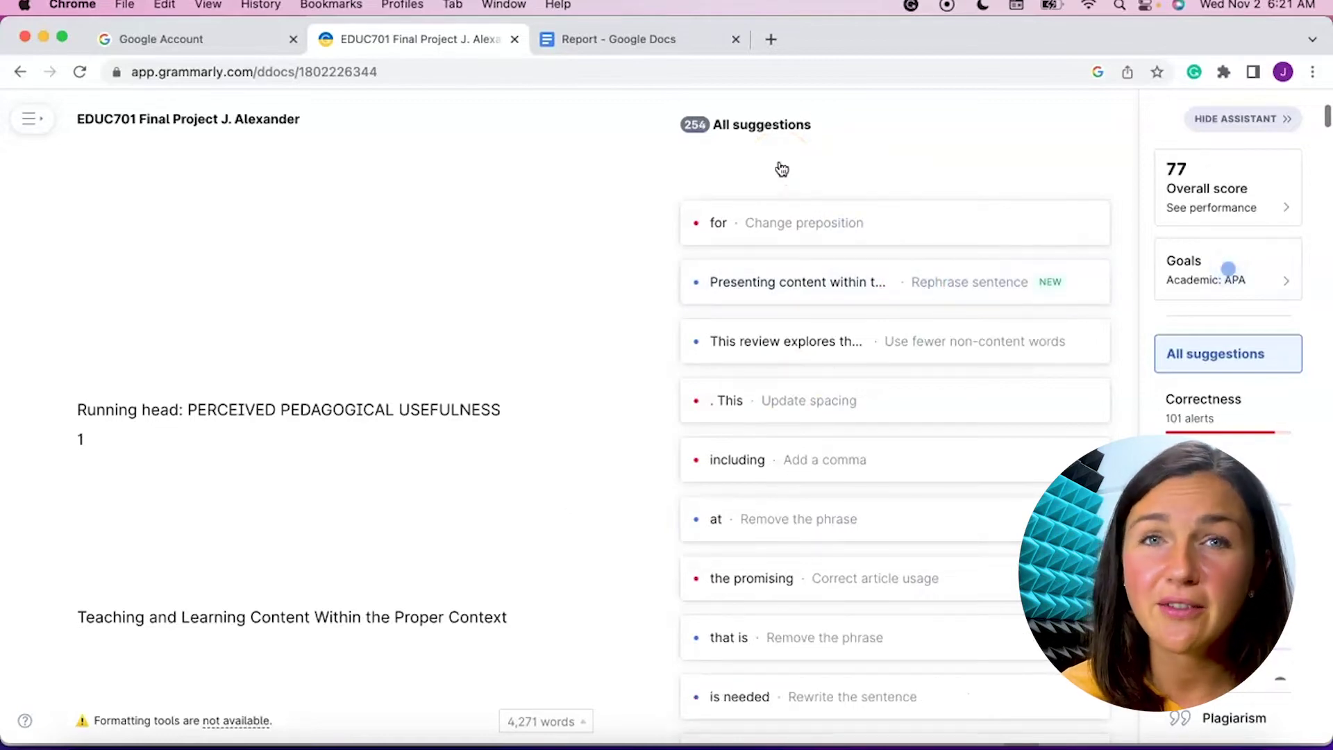
click(750, 198)
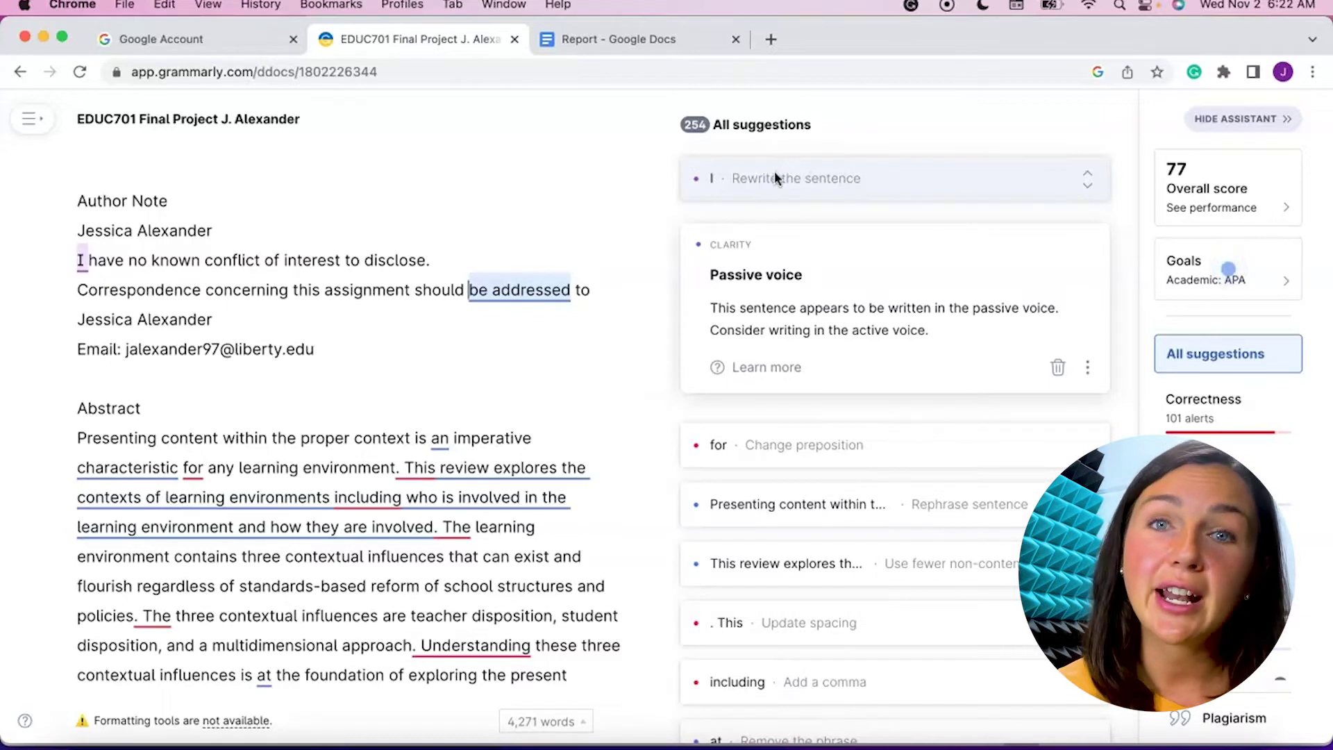
Step: Expand the 'for' change-preposition card proposing 'of' in the abstract's first sentence
click(803, 281)
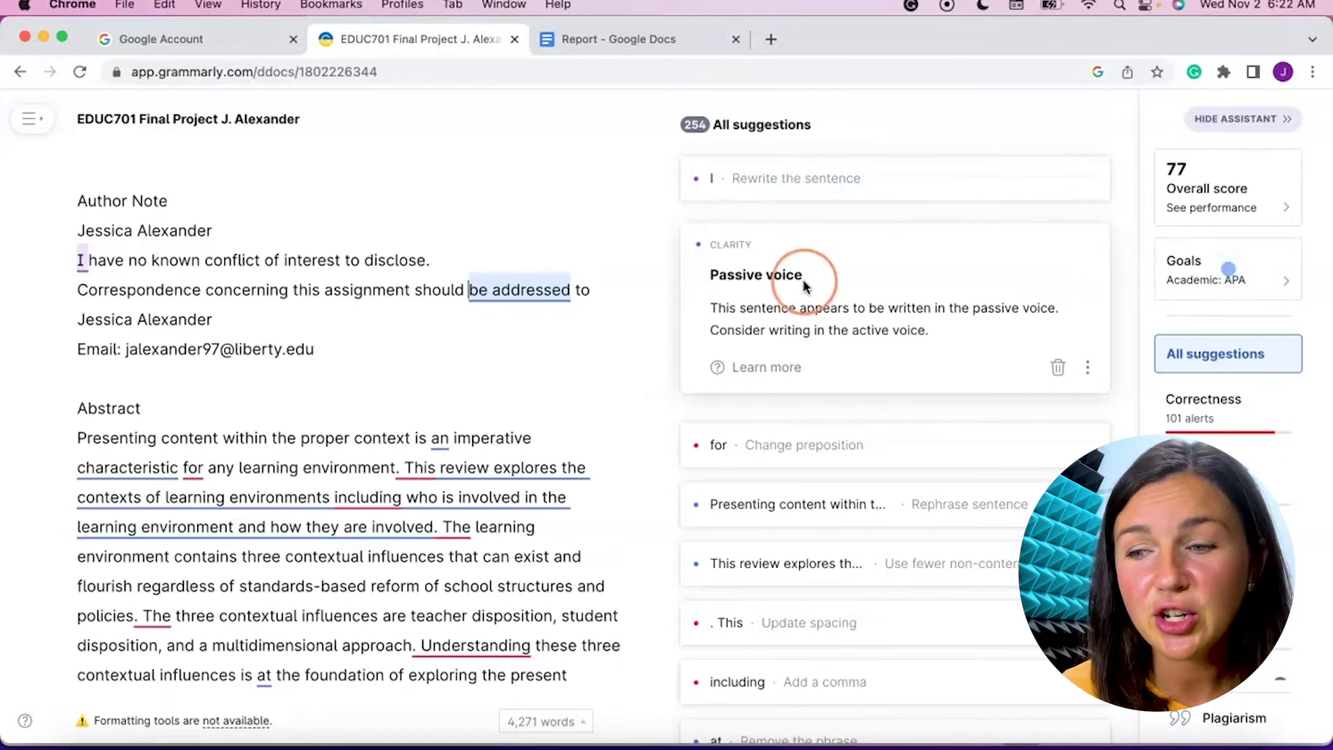
click(908, 335)
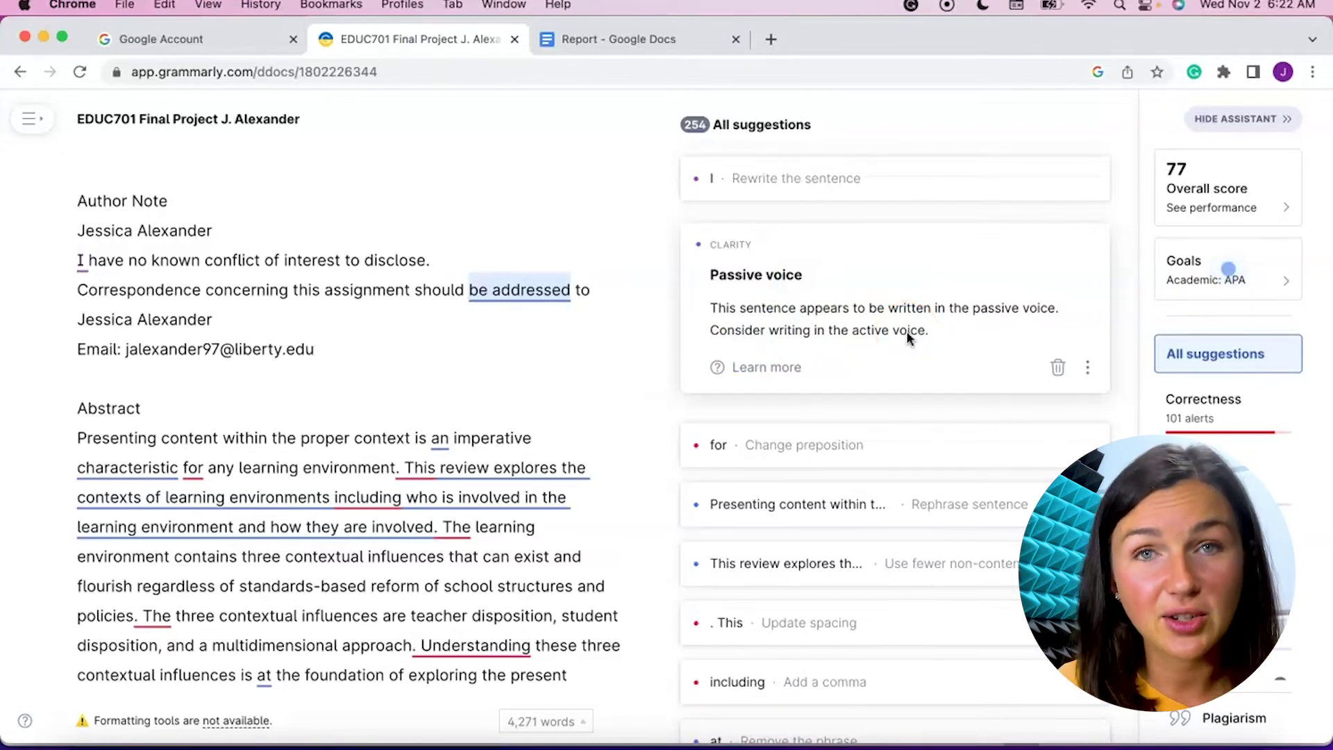
click(780, 273)
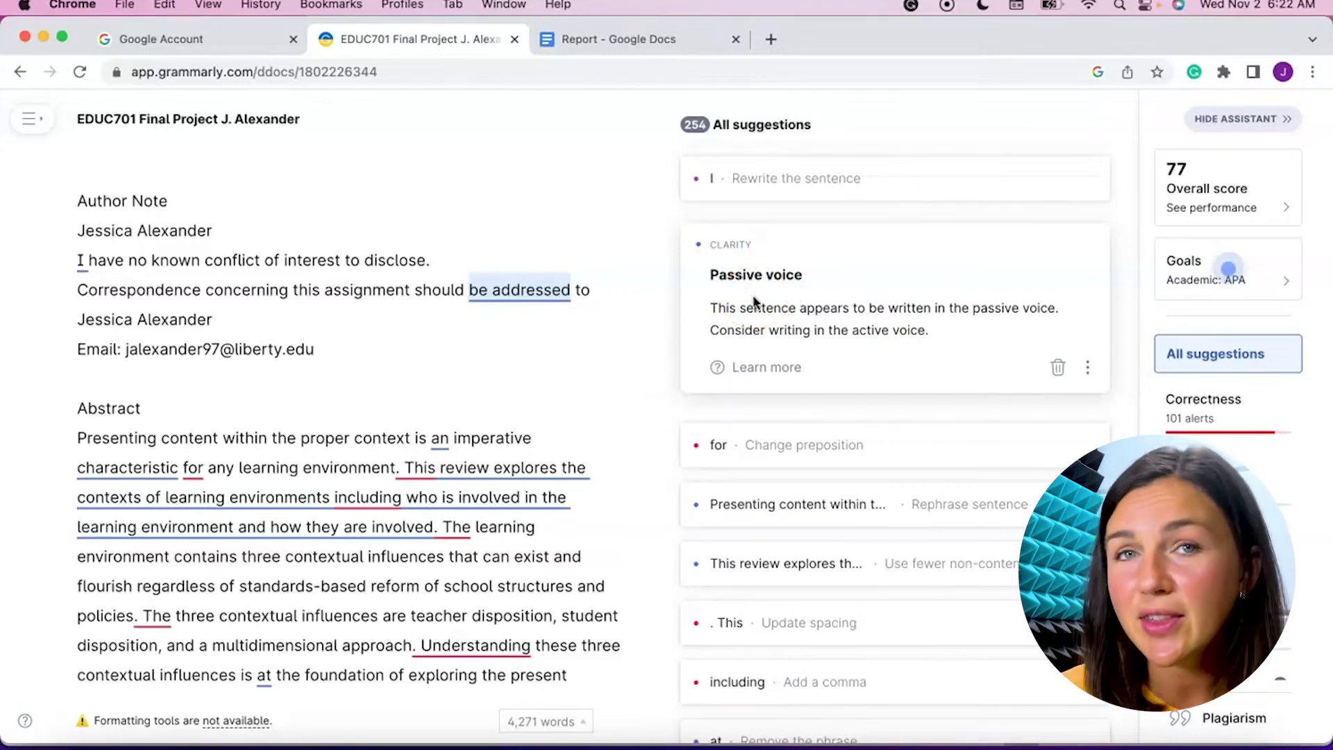
click(772, 285)
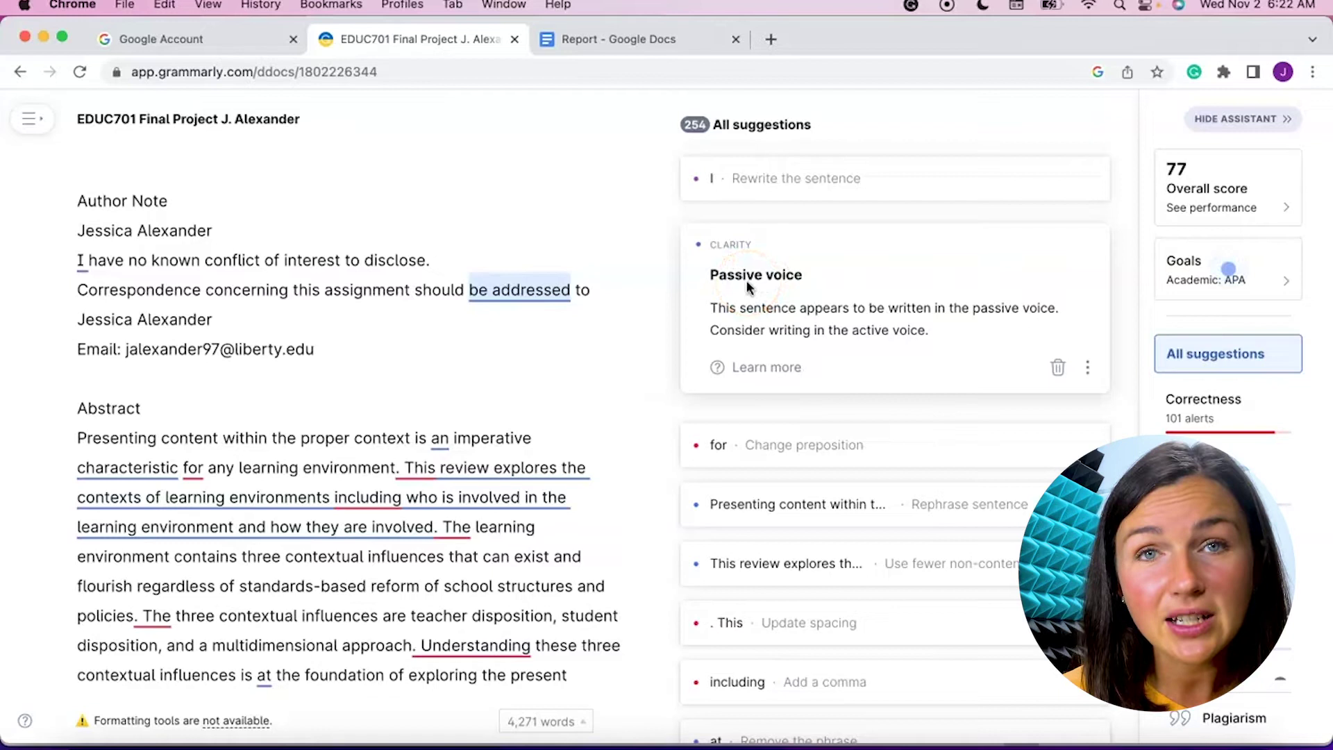
click(782, 448)
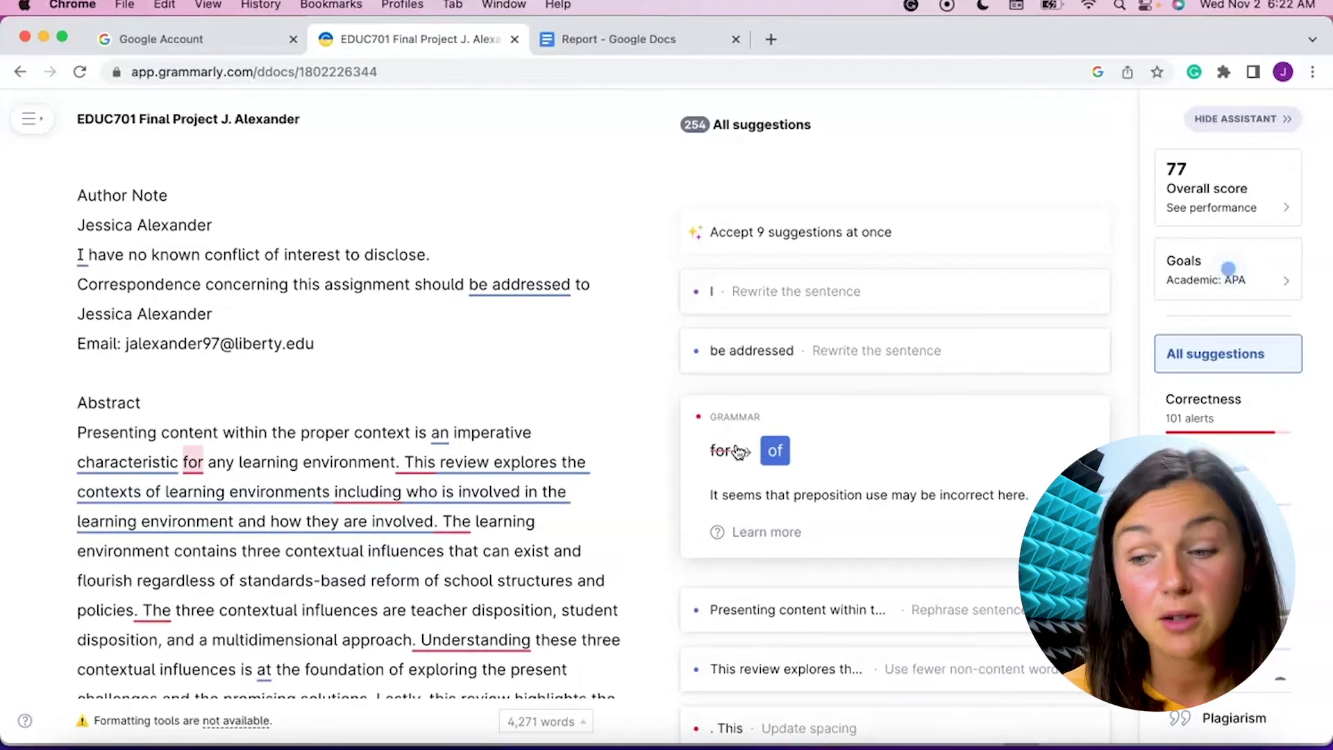
Step: Replace 'for' with 'of' in the abstract, then switch to the English 701 Research Report in Word
click(771, 450)
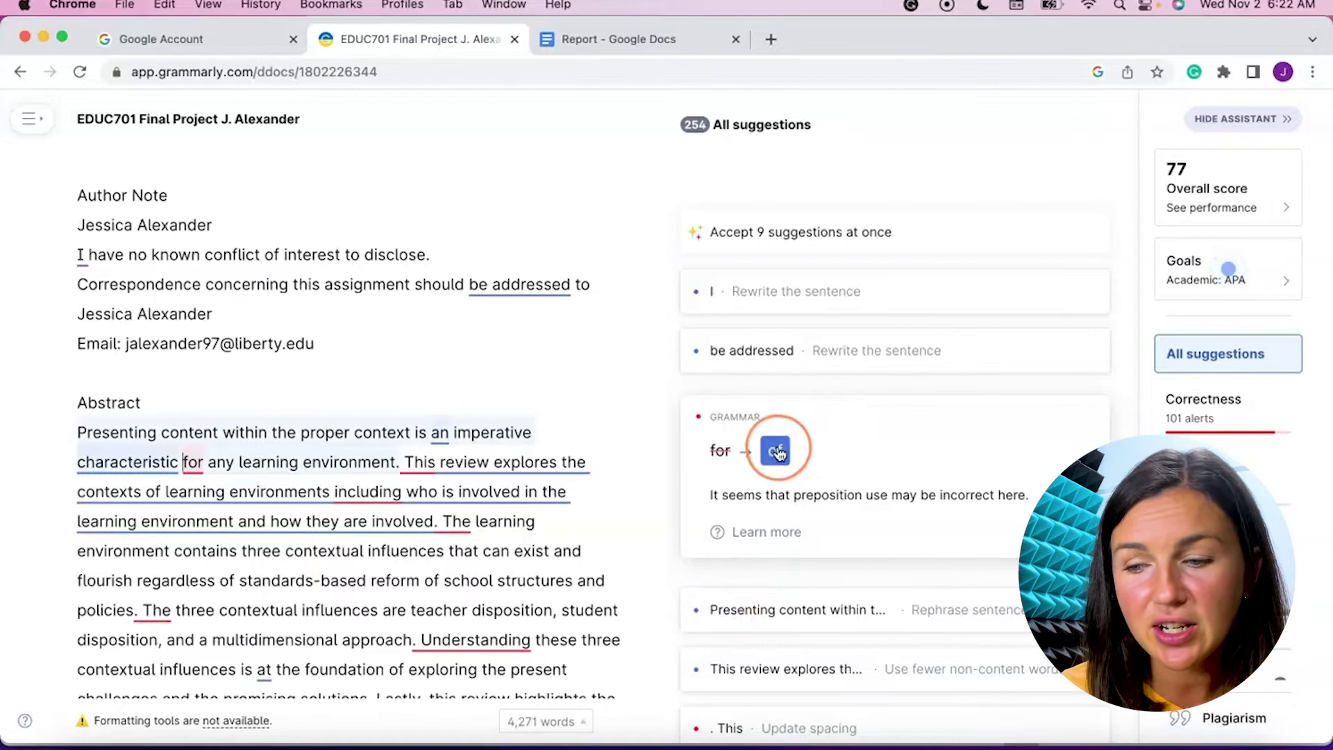
click(776, 453)
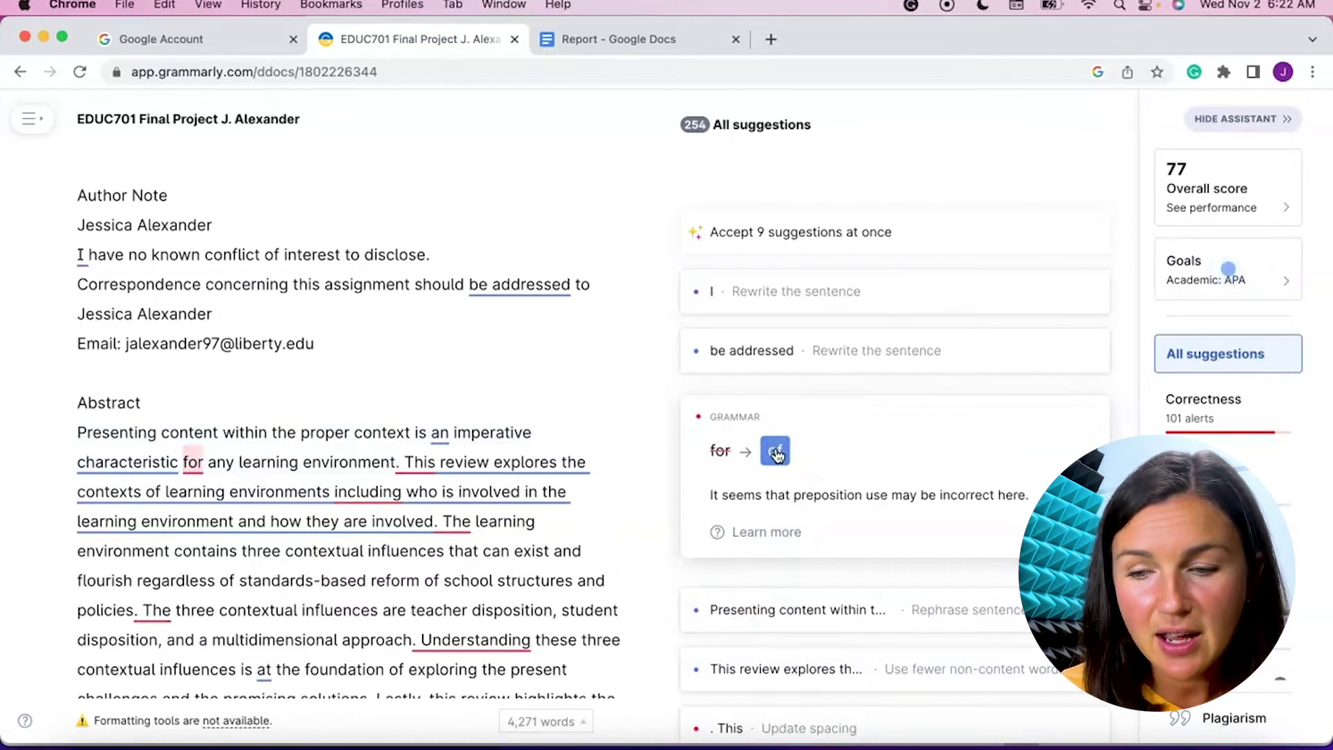
click(700, 486)
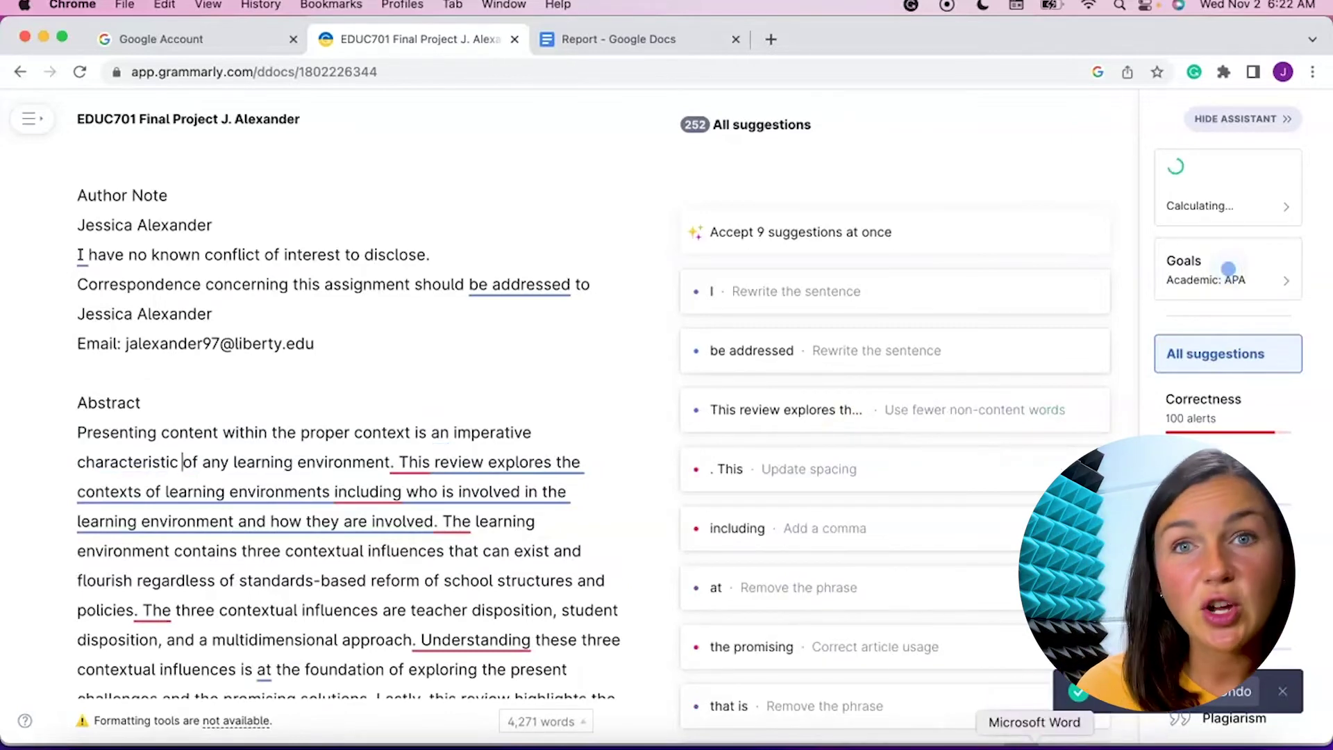
click(1035, 747)
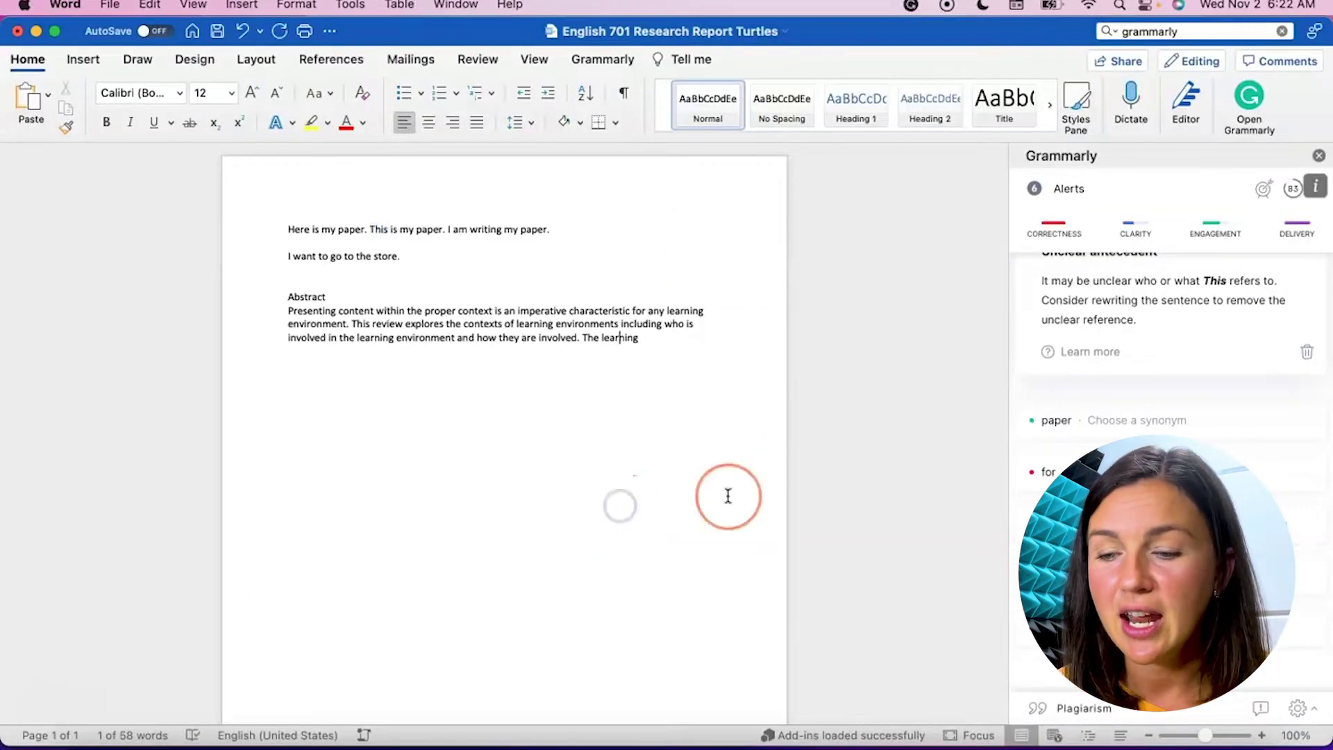
Step: Bring the Abstract note forward and check the Grammarly menu-bar options so it shows 11 alerts
click(394, 747)
click(910, 6)
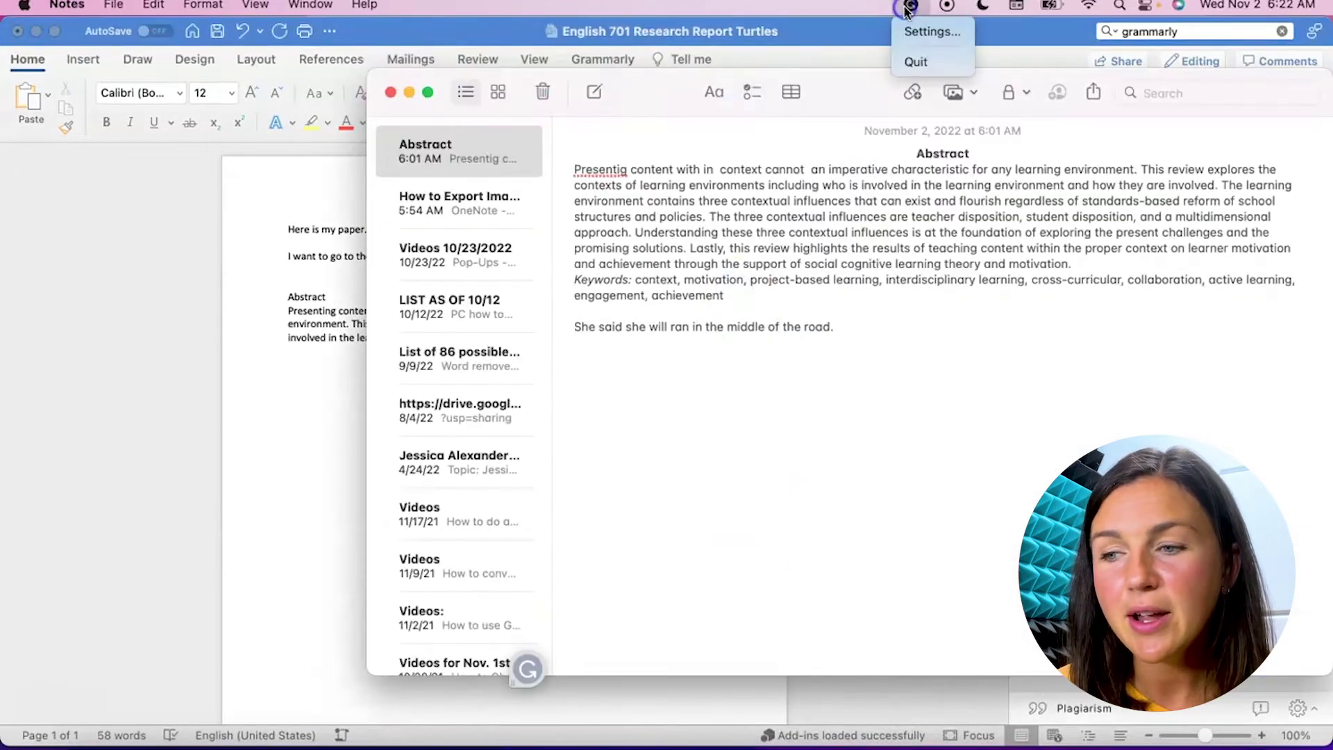
click(906, 8)
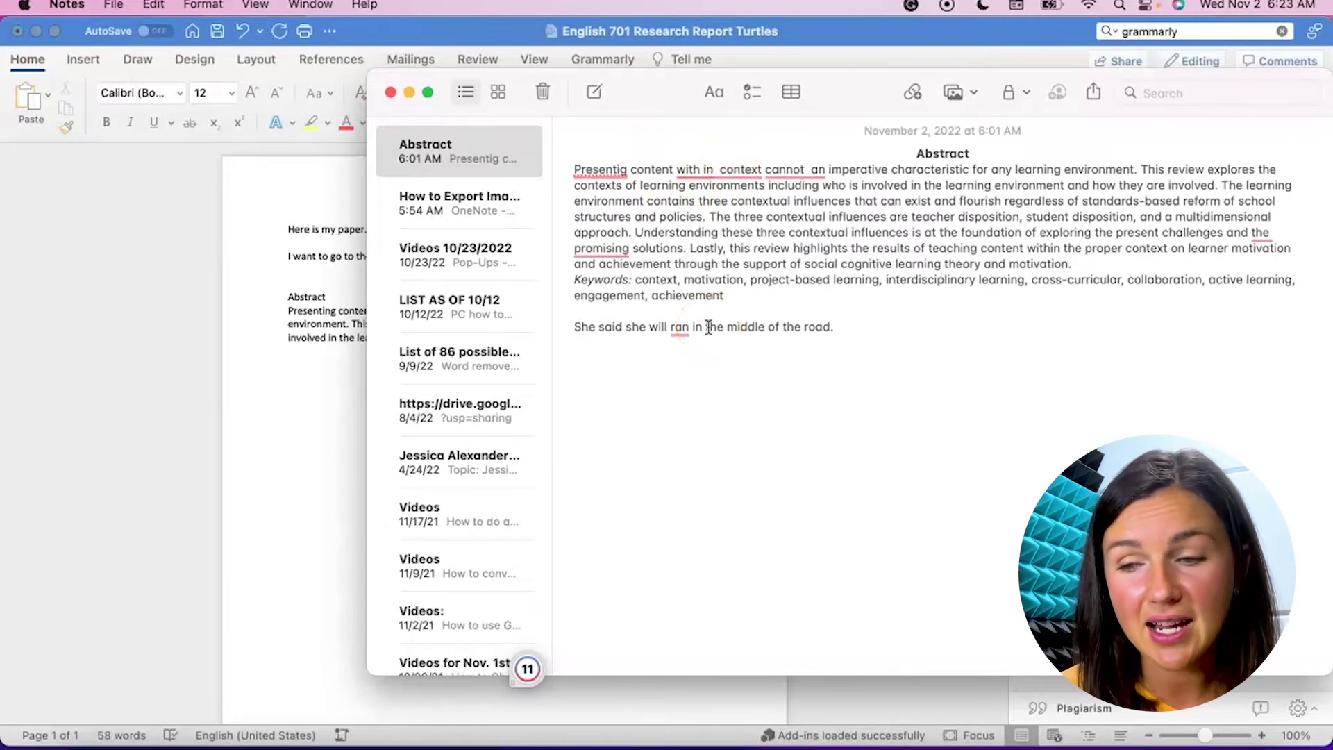
Step: Remove the extra space before 'context' with Grammarly's spacing fix
mouse_move(587, 174)
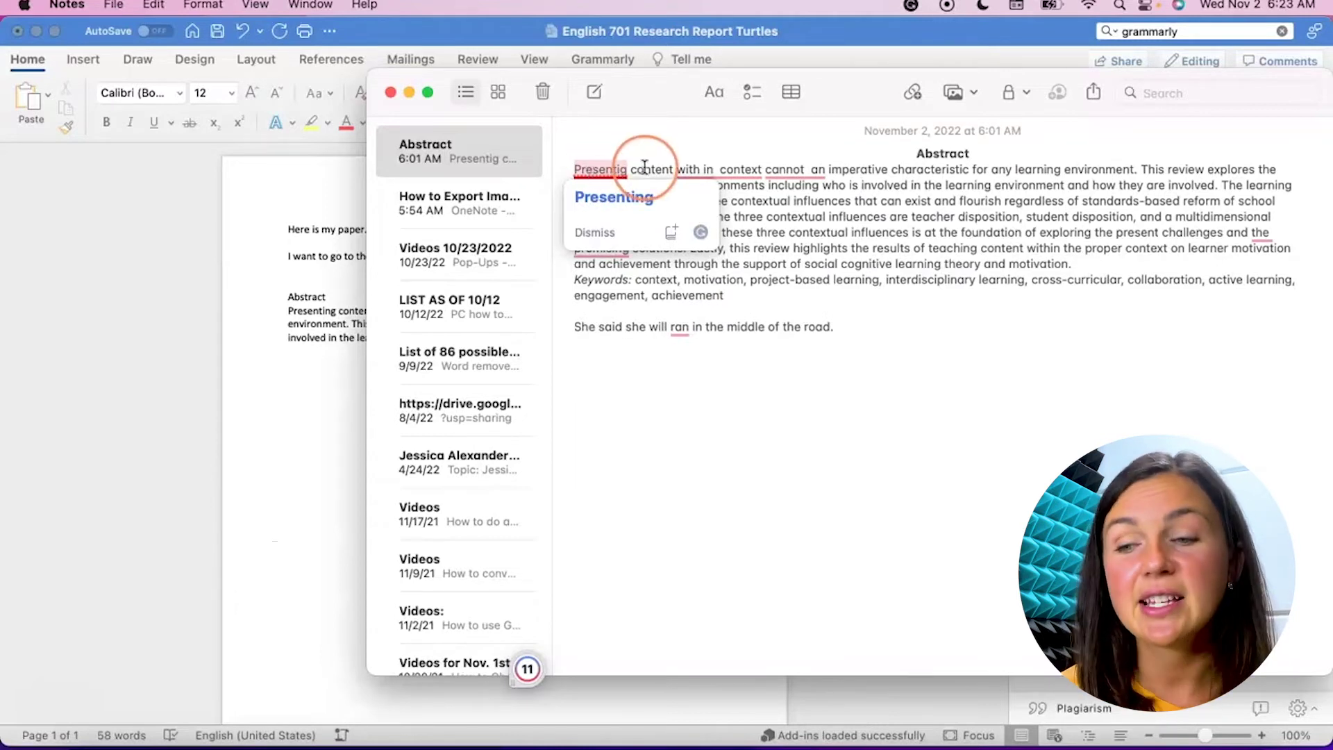
mouse_move(702, 173)
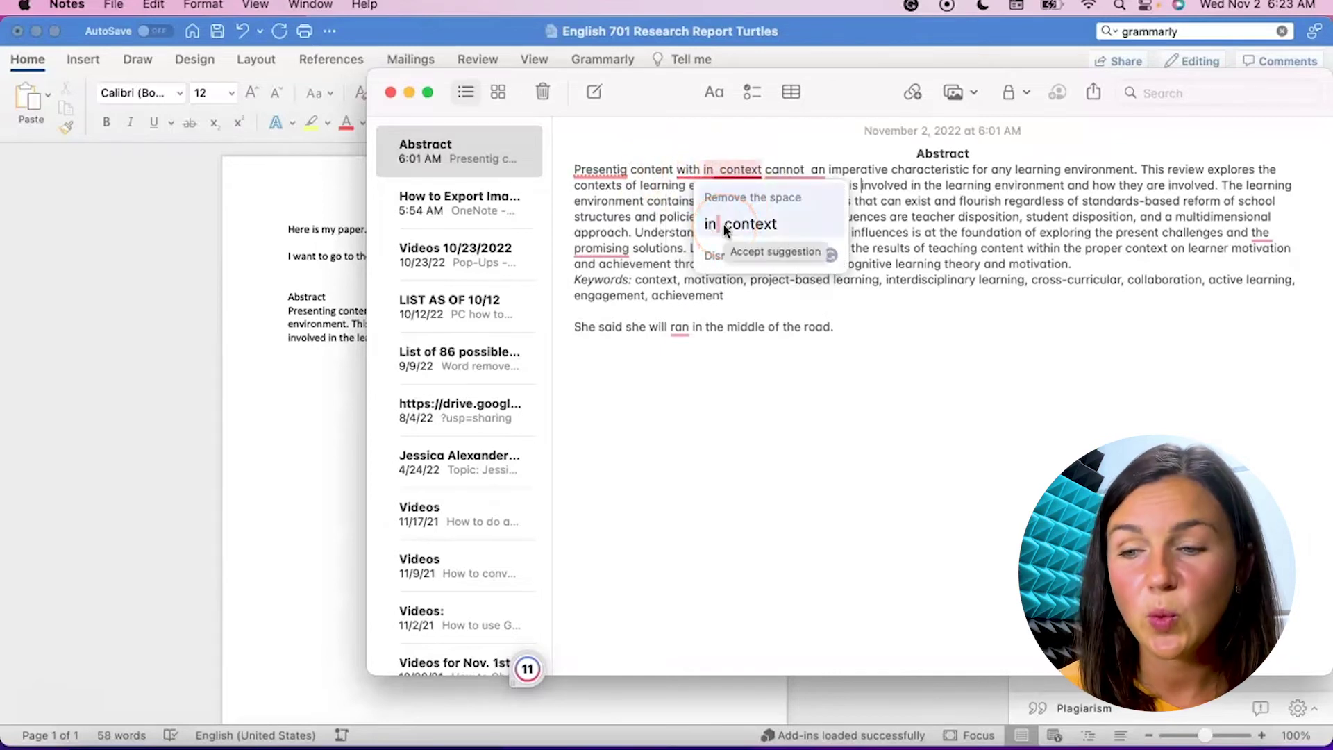
click(725, 226)
Step: Accept then undo (Cmd+Z) 'within', and dismiss the suggestion so 'with in' stays
mouse_move(688, 177)
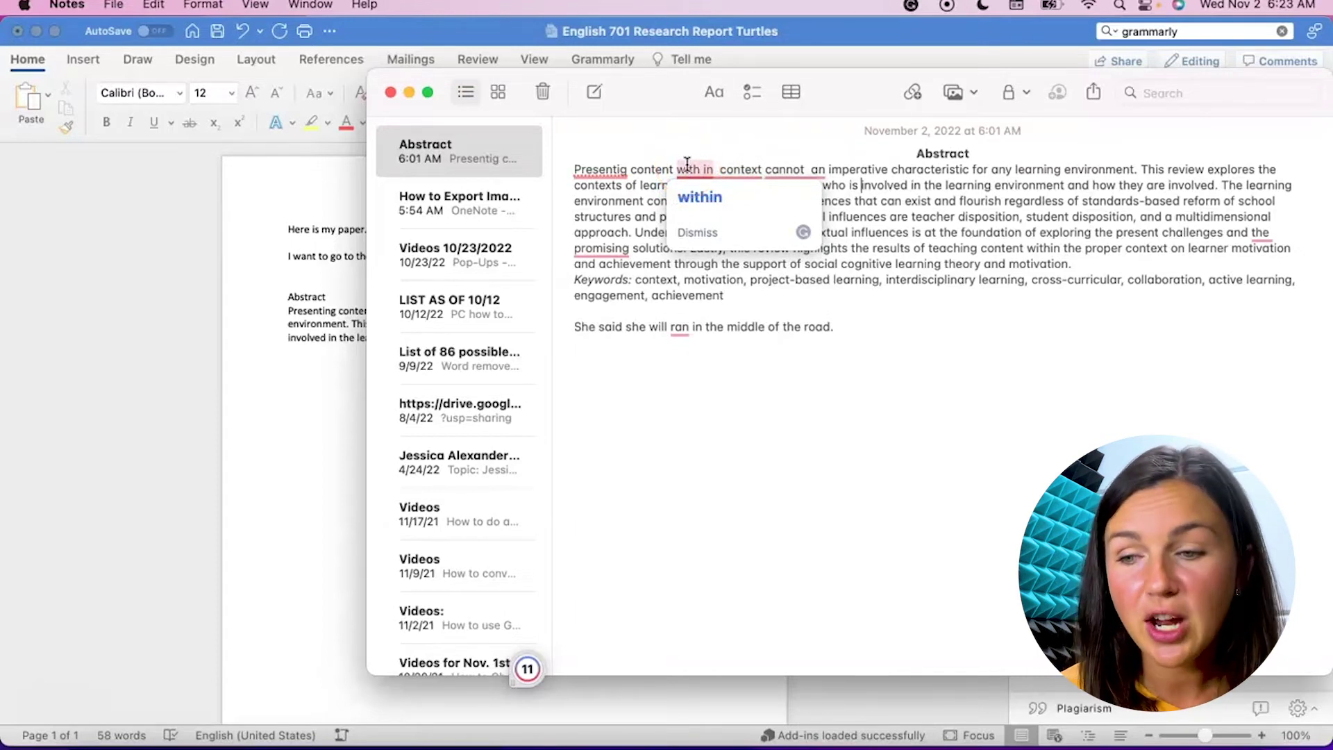
click(697, 194)
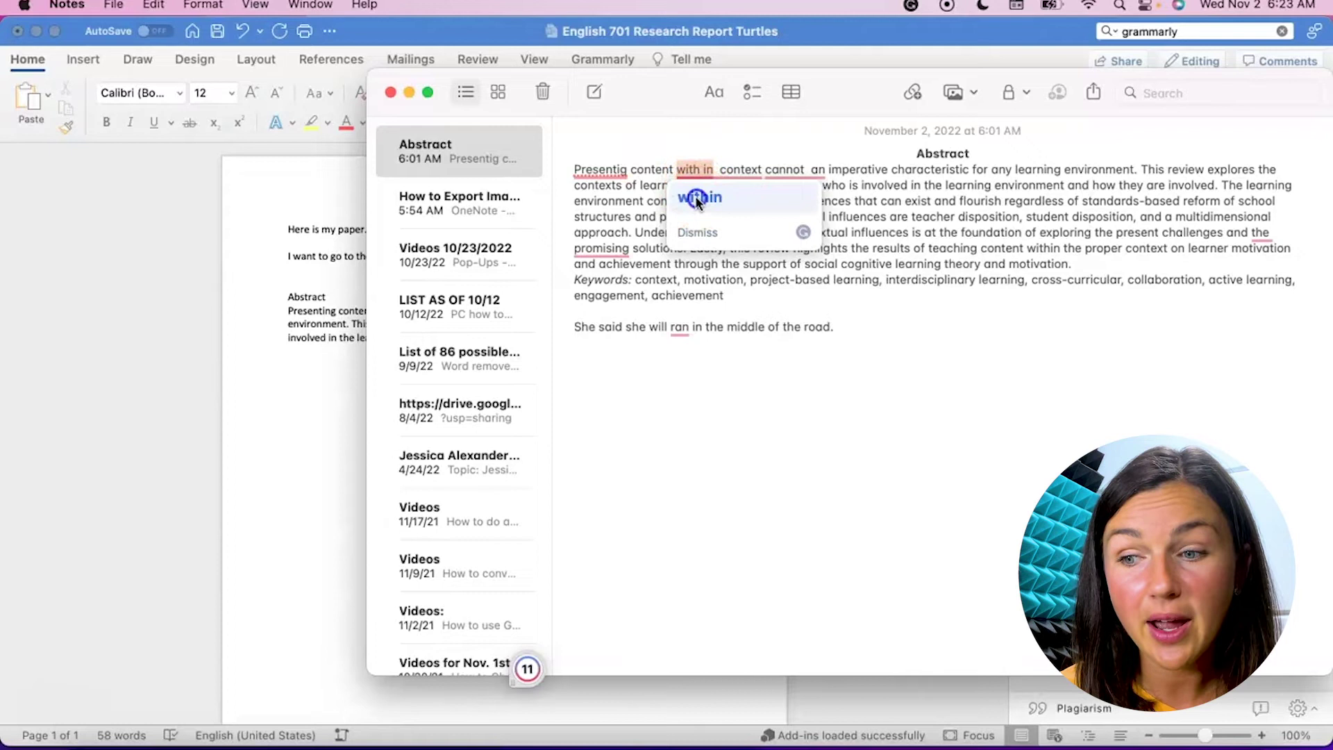
key(super+z)
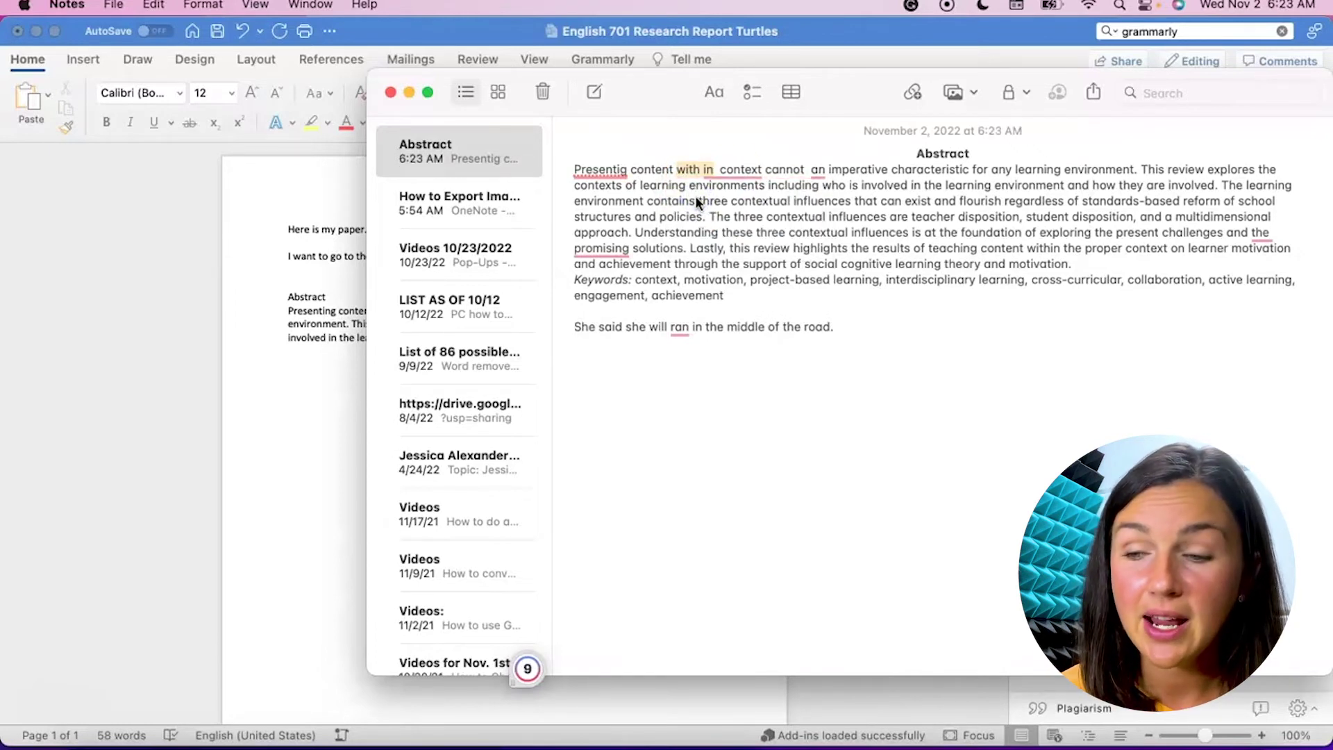
click(740, 182)
click(880, 249)
click(722, 261)
click(691, 169)
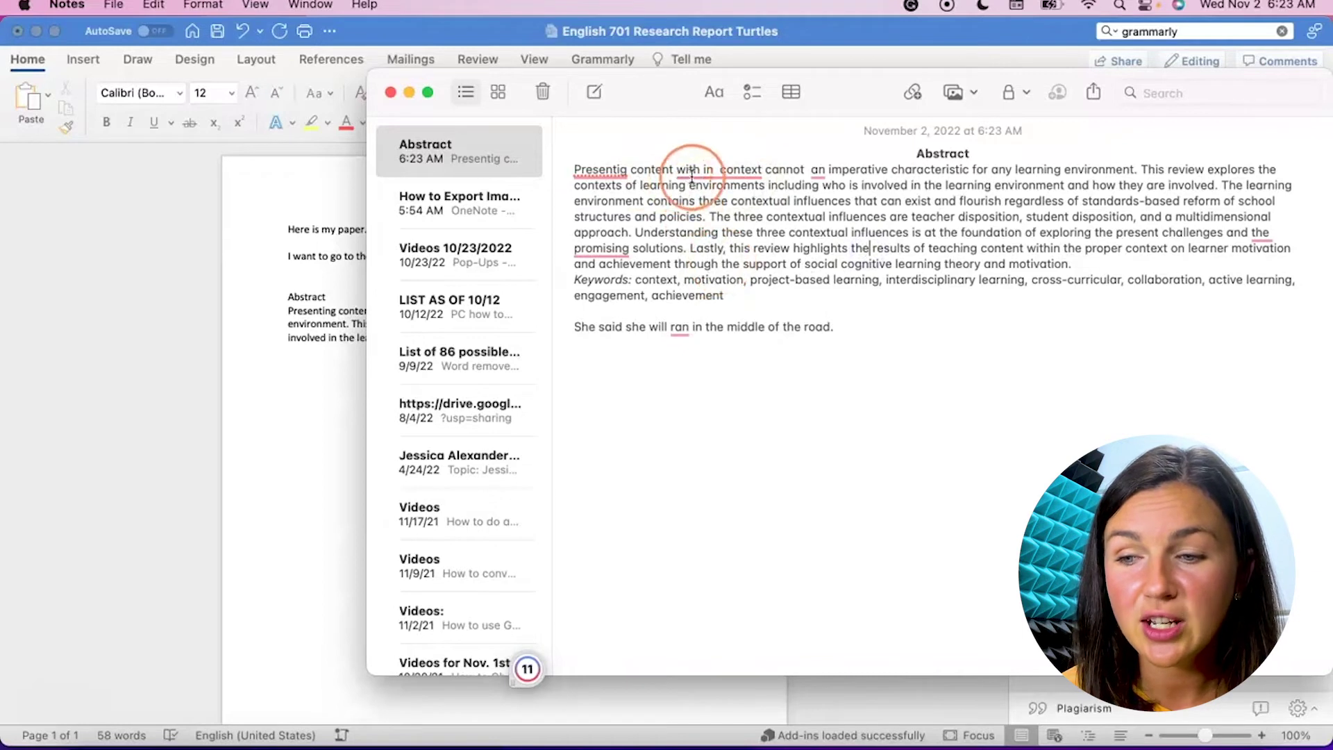
click(706, 231)
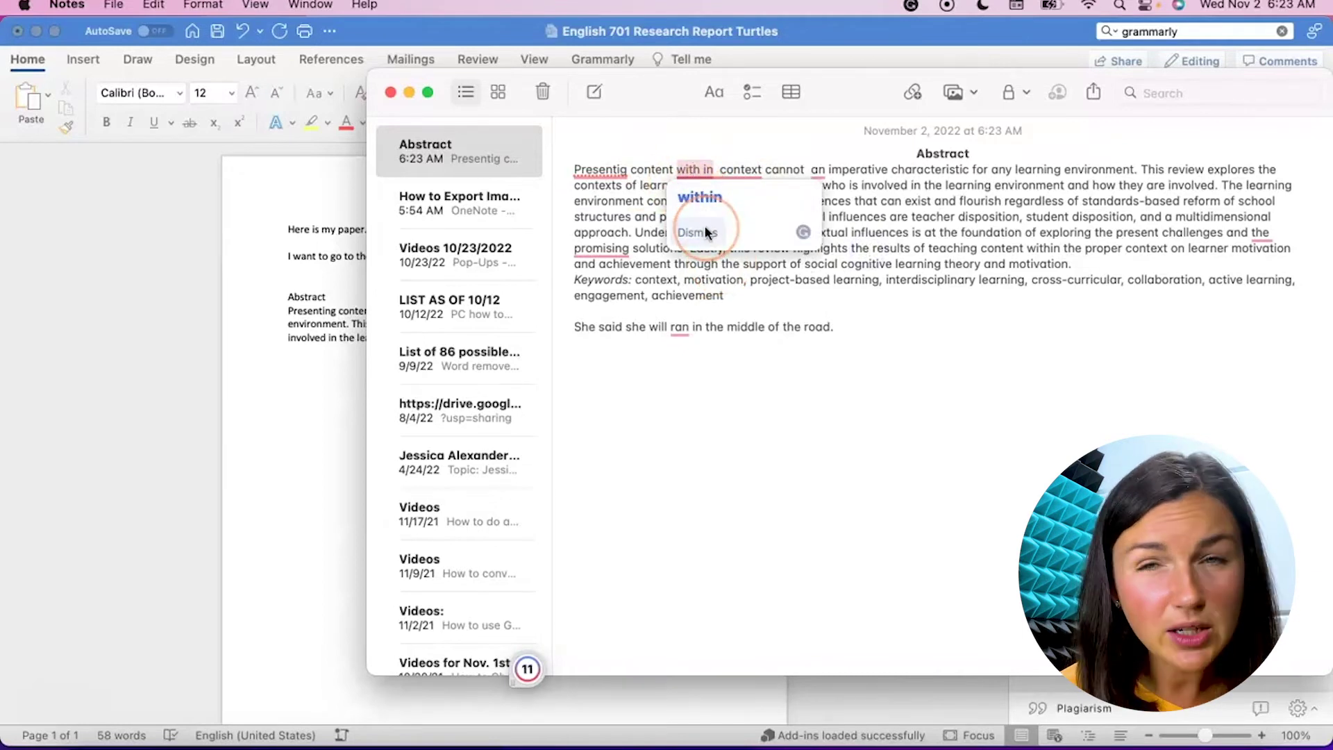
click(700, 240)
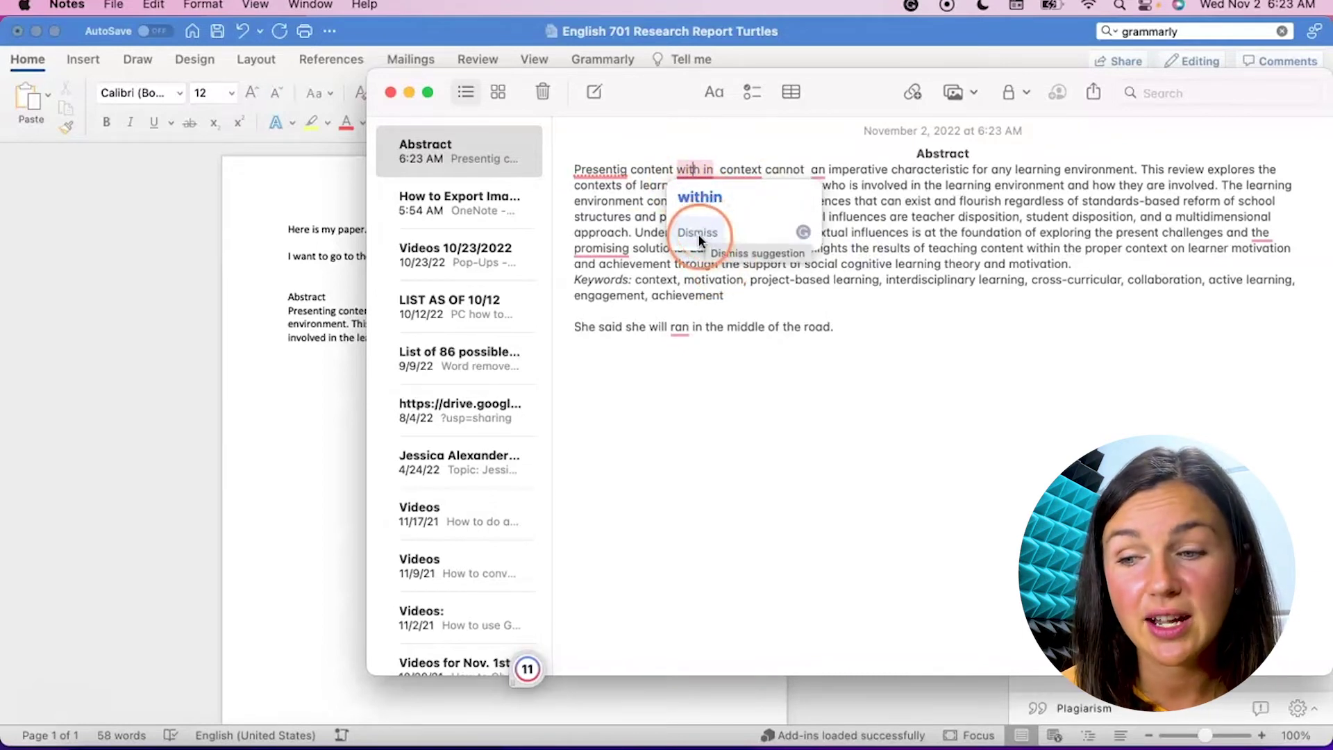
Step: Accept the article fix removing 'the' so it reads 'challenges and promising solutions'
click(600, 243)
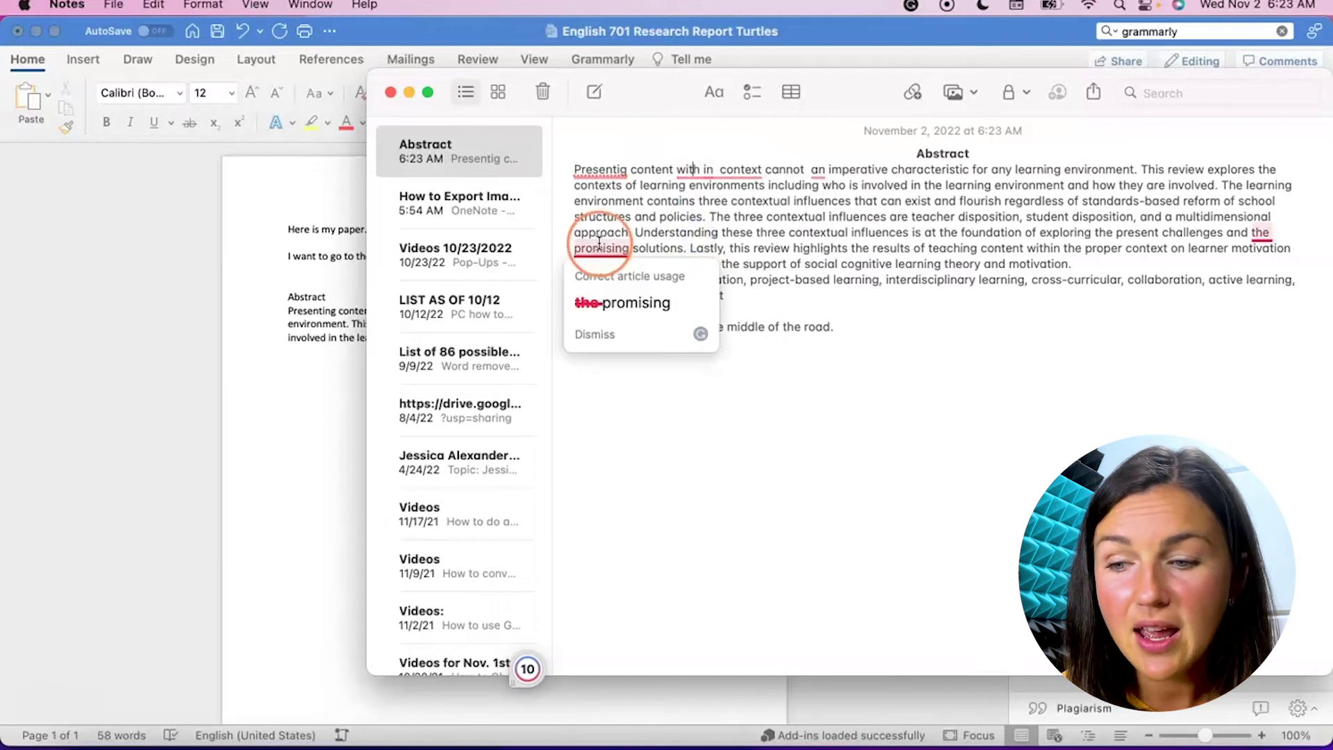
click(596, 266)
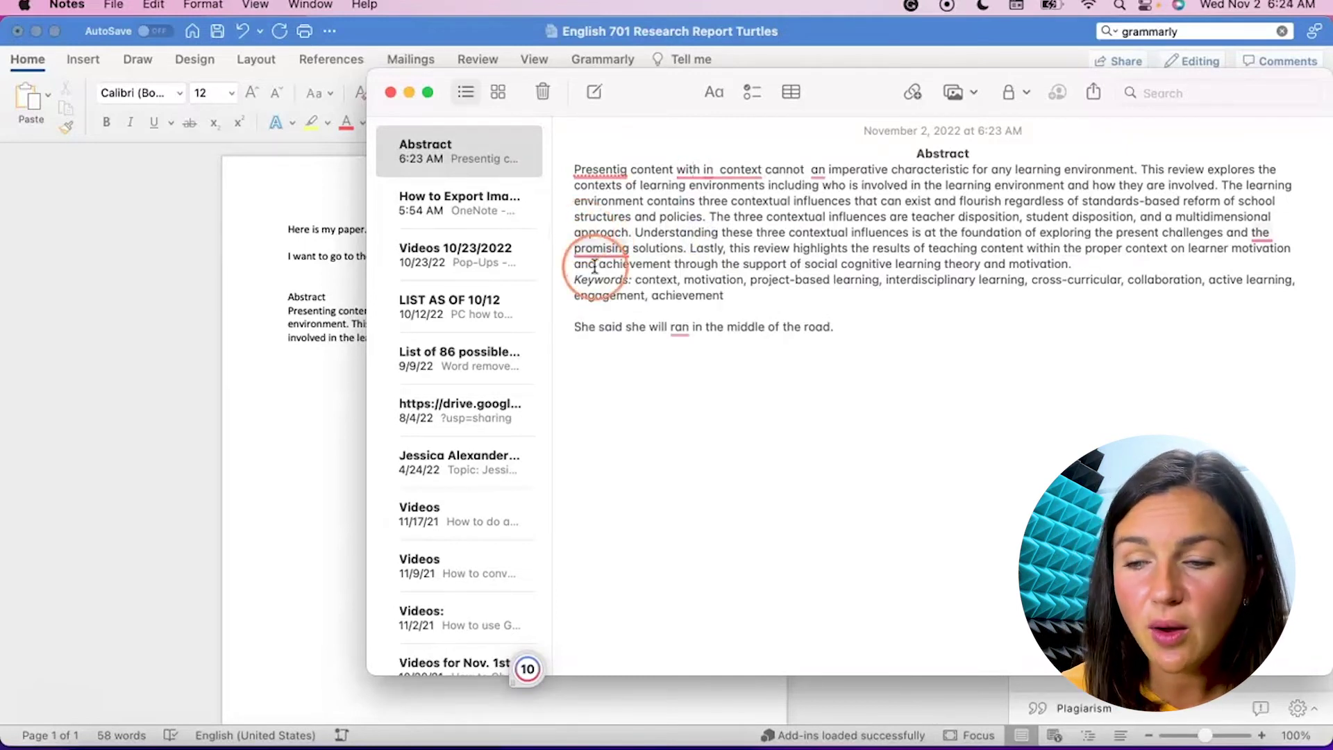
click(601, 251)
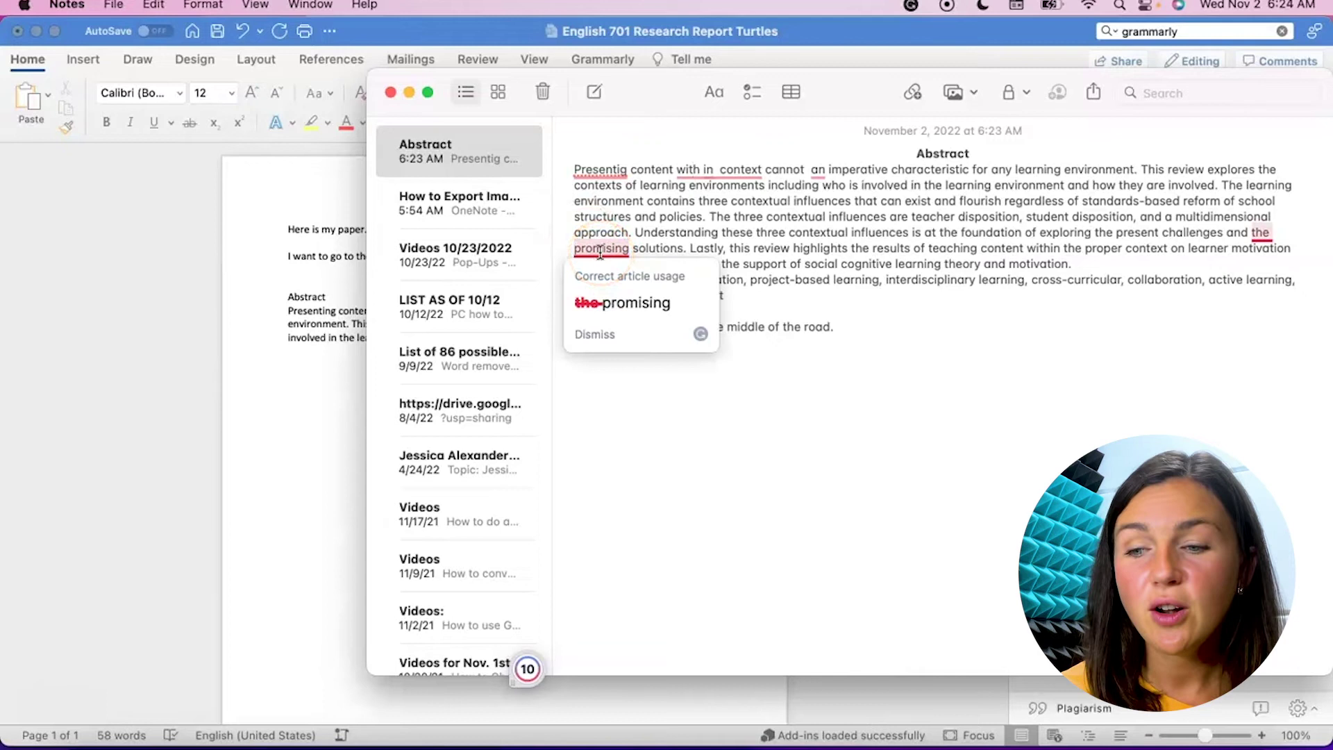
click(640, 316)
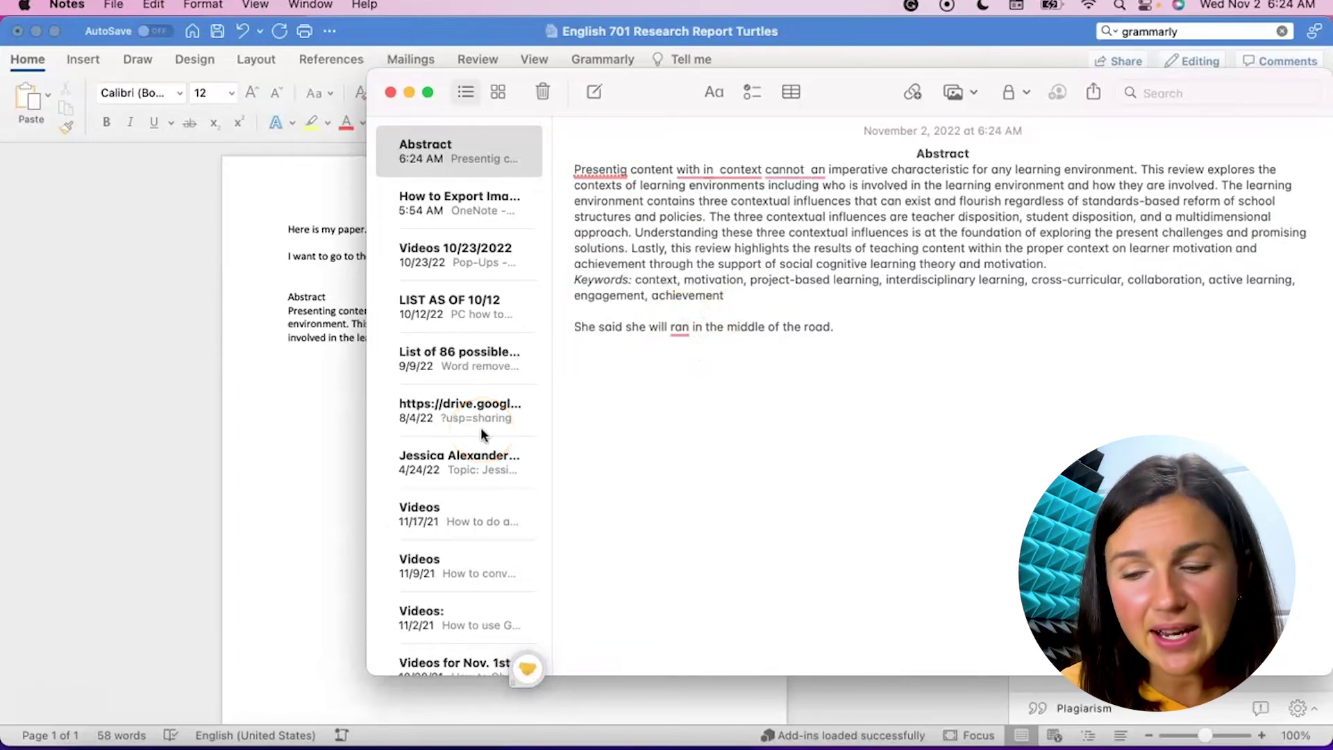